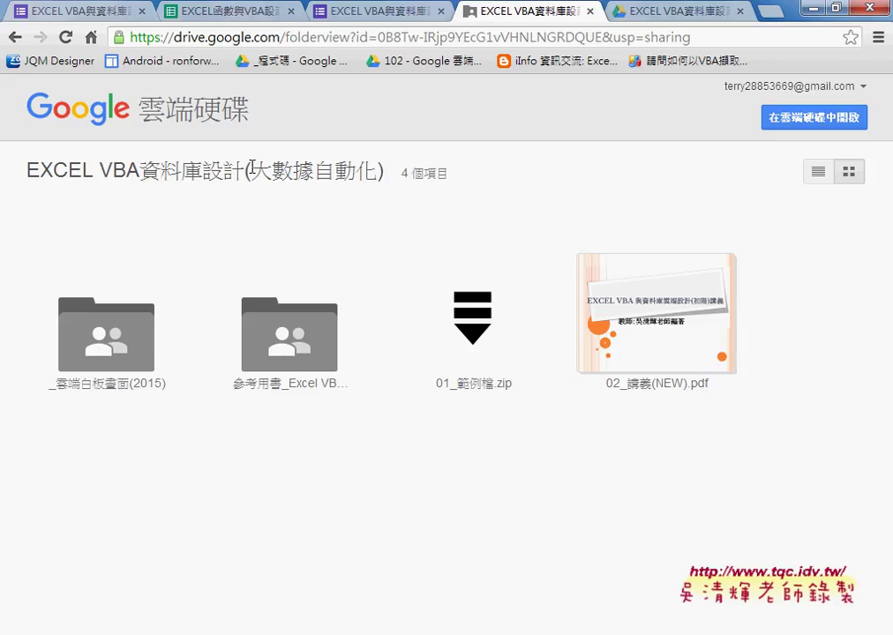
# Step: Open the _雲端白板畫面(2015) folder inside the EXCEL VBA course folder in Google Drive
pyautogui.doubleClick(86, 347)
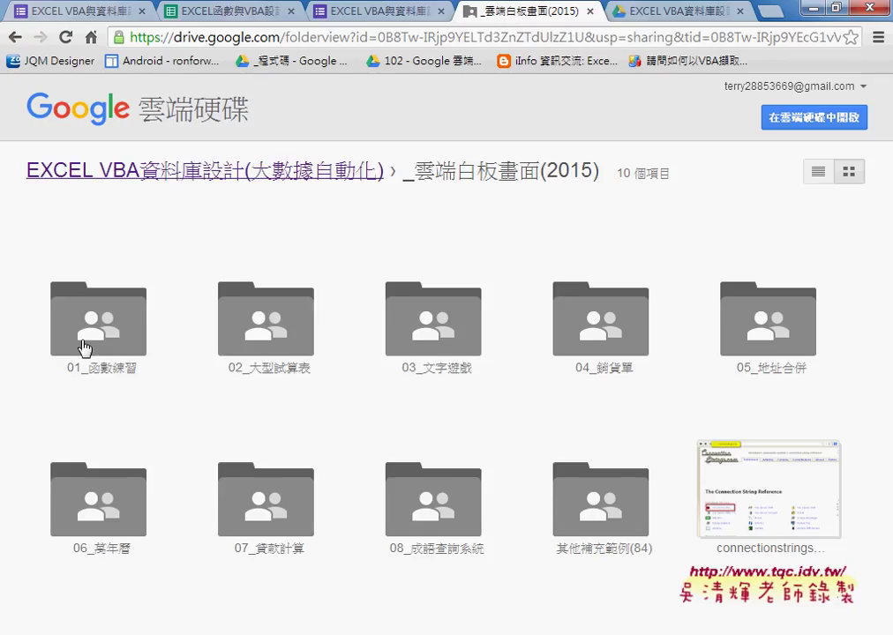
# Step: Enter the 01_函數練習 folder, then open 01文字與資料函數.xls in Excel from Explorer
pyautogui.doubleClick(85, 348)
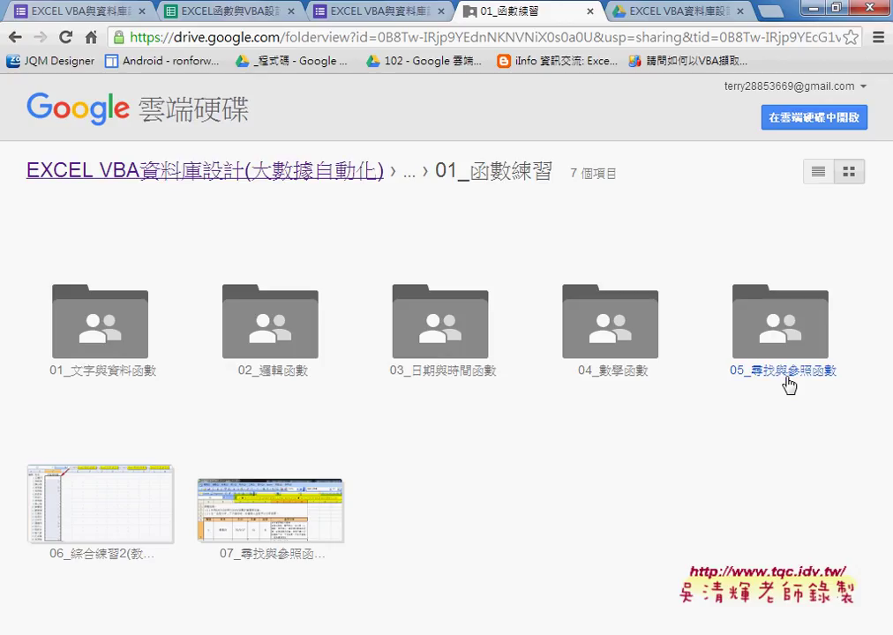
pyautogui.click(810, 8)
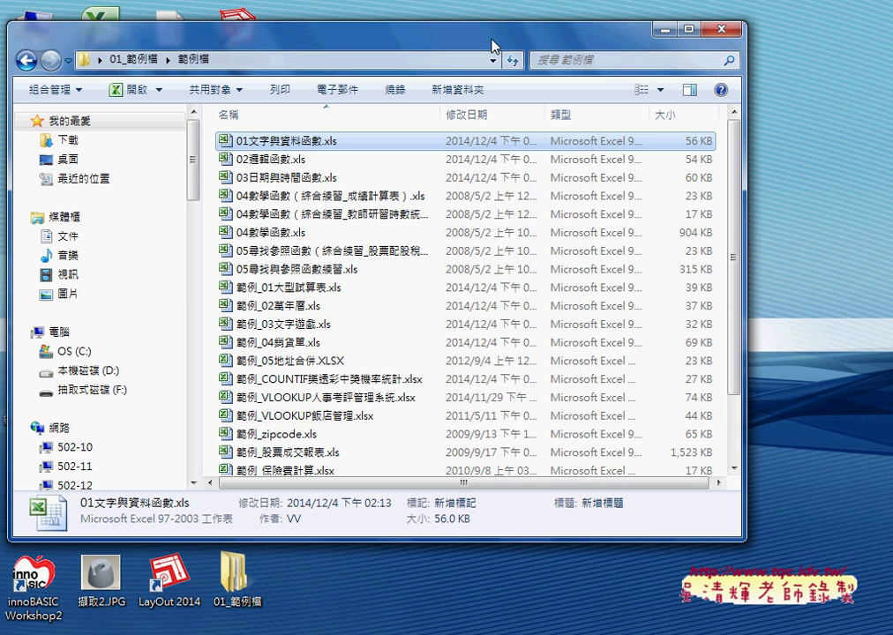
pyautogui.moveTo(492, 44); pyautogui.dragTo(548, 52)
pyautogui.doubleClick(413, 143)
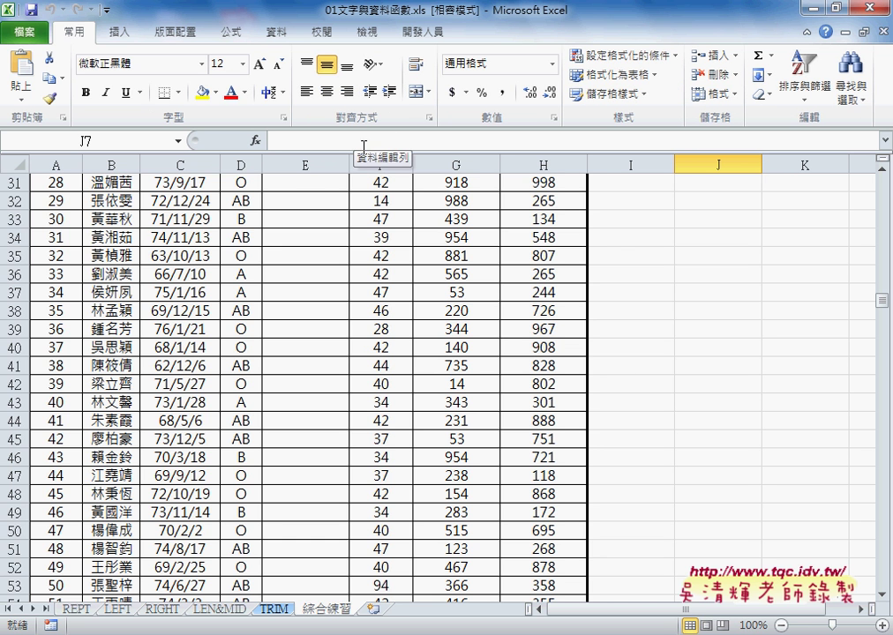
# Step: Scroll the TRIM sheet back to row 1 and select the empty 手機 cell E4
pyautogui.scroll(4, 470, 331)
pyautogui.scroll(6, 470, 300)
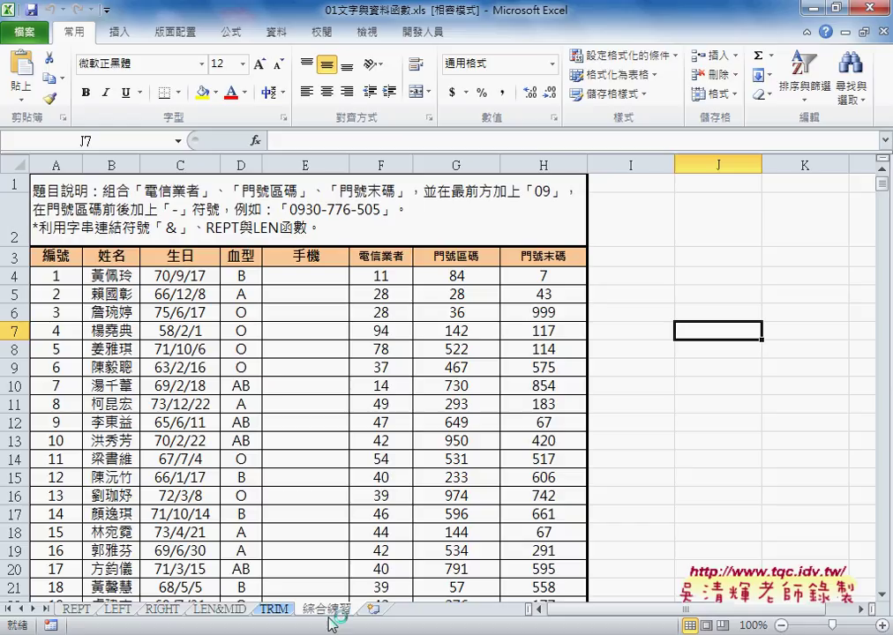
pyautogui.click(318, 279)
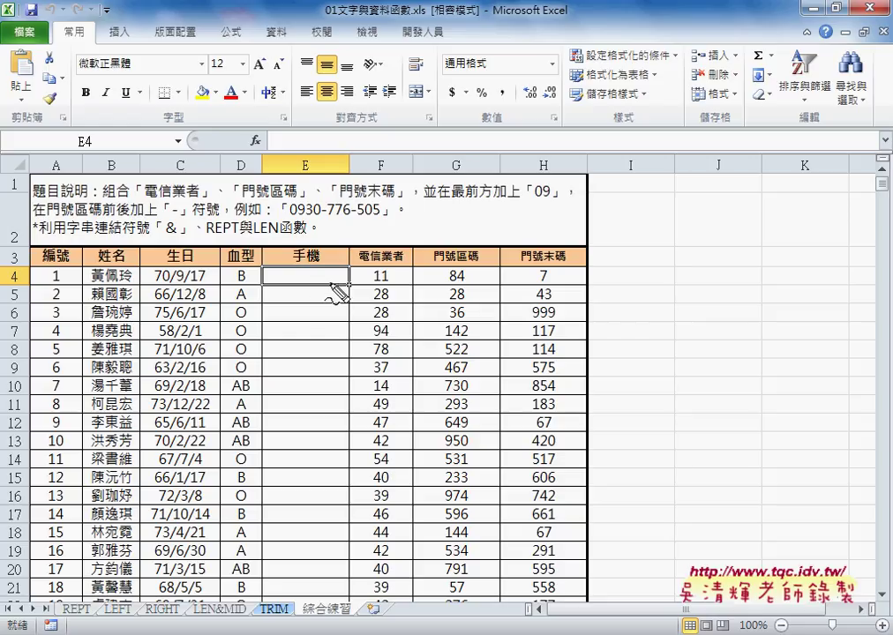
# Step: Circle E4 in red ink and underline the 11, 84 and 7 in F4, G4 and H4
pyautogui.moveTo(328, 291); pyautogui.dragTo(349, 283)
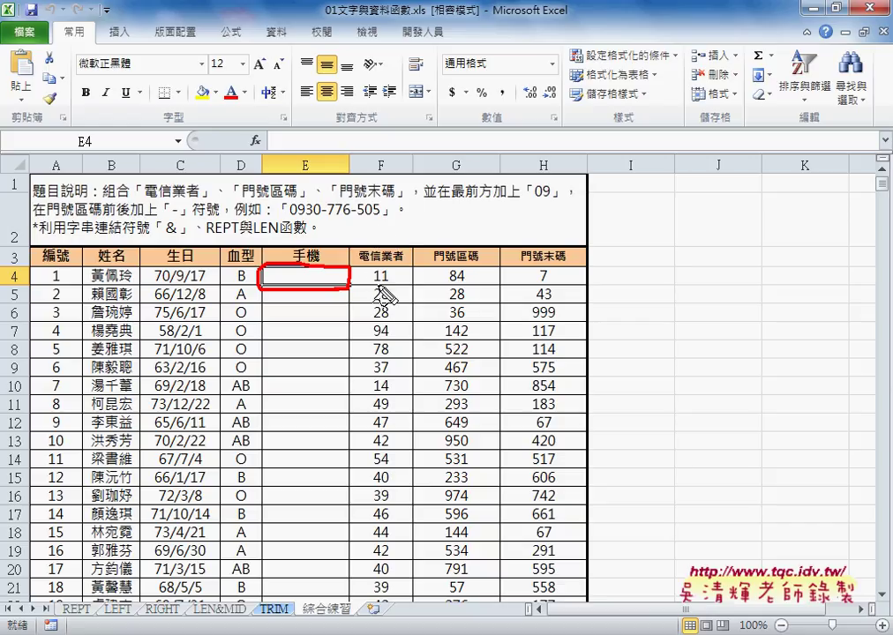
pyautogui.moveTo(373, 284); pyautogui.dragTo(389, 284)
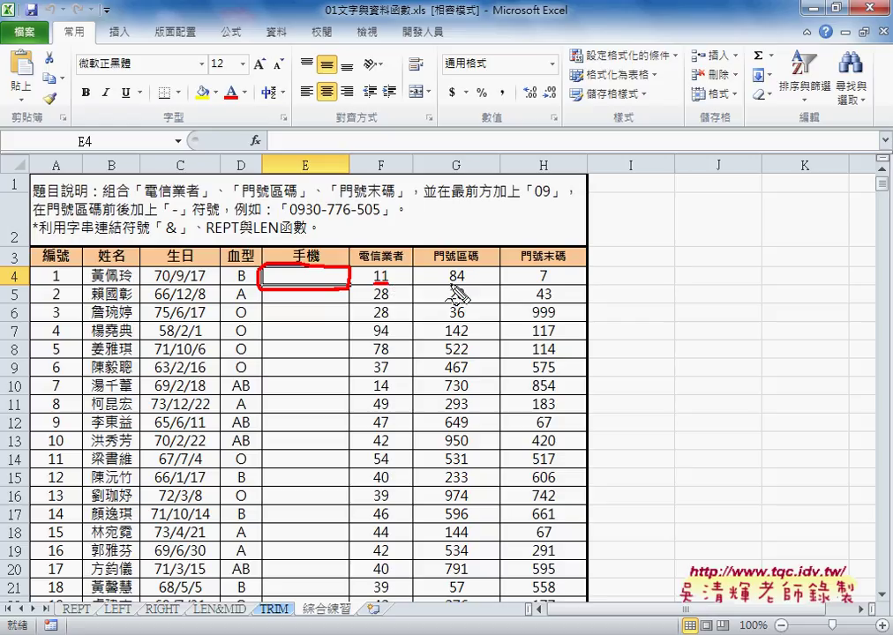
pyautogui.moveTo(439, 282); pyautogui.dragTo(469, 282)
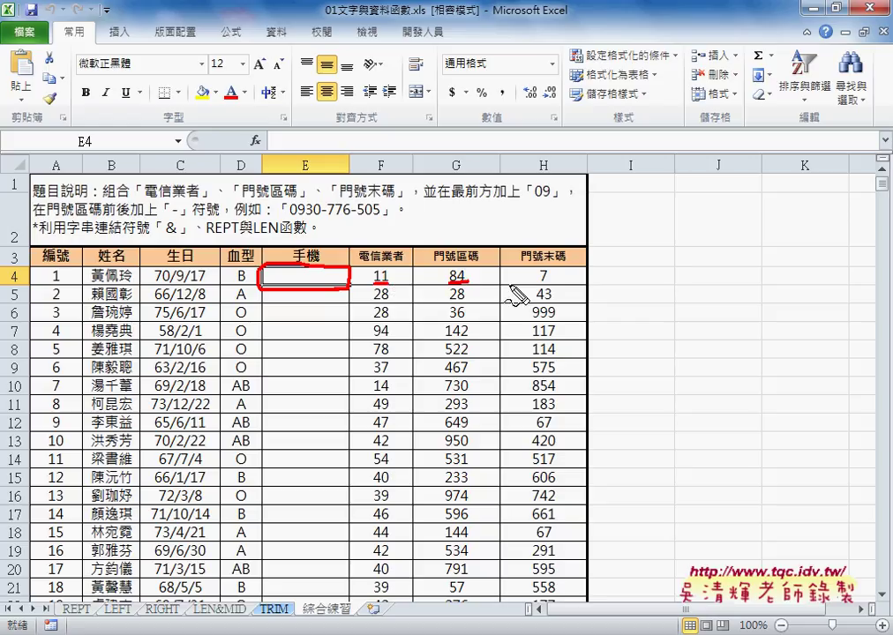
pyautogui.moveTo(534, 284); pyautogui.dragTo(551, 284)
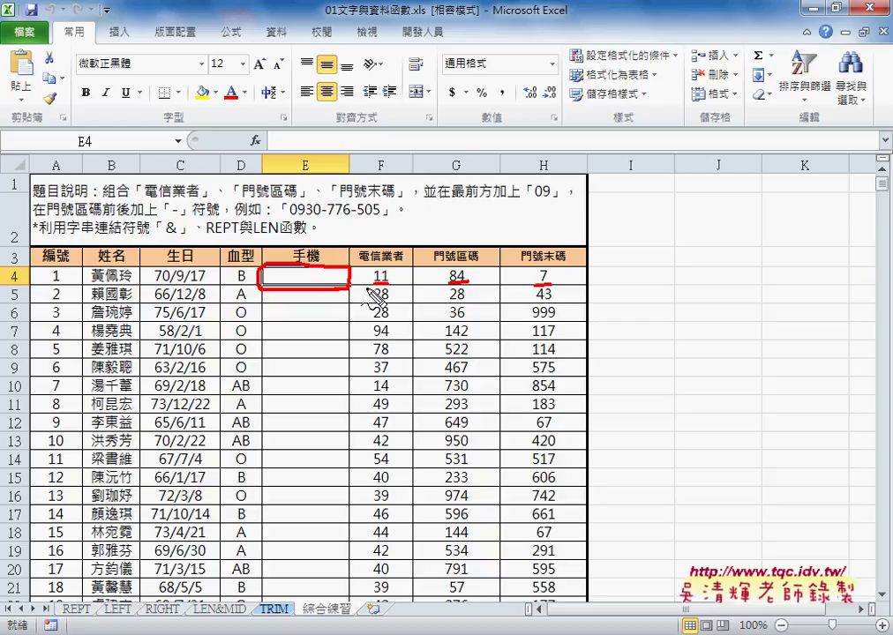
# Step: Box F4:H4, mark the padded 084-007 digits, and draw an arrow into E4
pyautogui.moveTo(549, 285)
pyautogui.mouseDown()
pyautogui.moveTo(361, 290)
pyautogui.moveTo(514, 263)
pyautogui.moveTo(561, 290)
pyautogui.mouseUp()
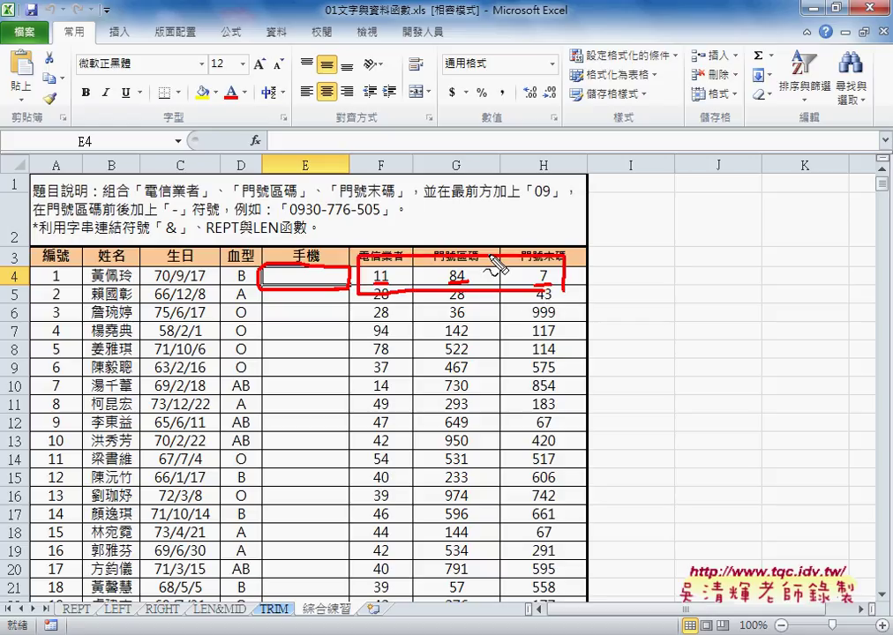
pyautogui.moveTo(488, 253)
pyautogui.mouseDown()
pyautogui.moveTo(411, 211)
pyautogui.moveTo(291, 221)
pyautogui.mouseUp()
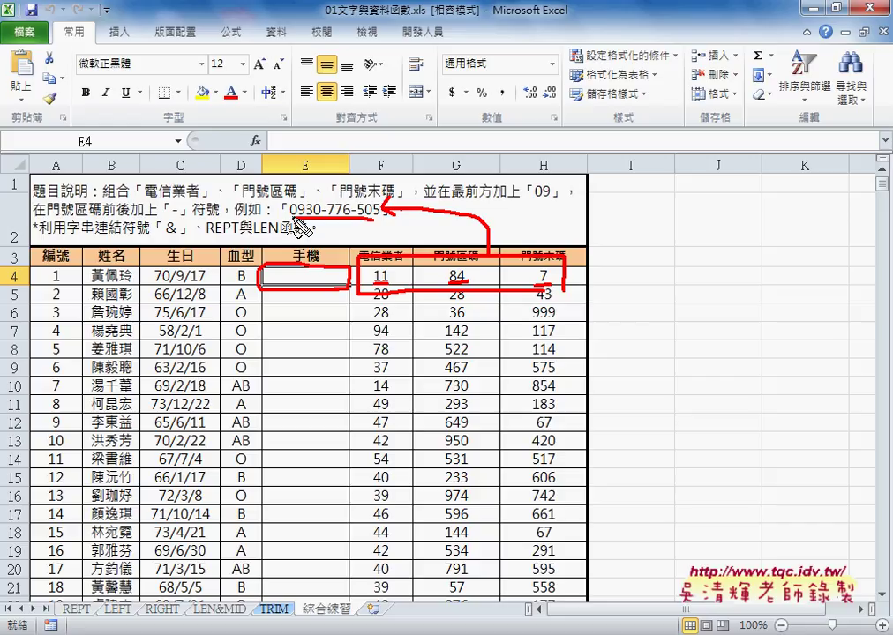
pyautogui.moveTo(322, 229)
pyautogui.mouseDown()
pyautogui.moveTo(342, 225)
pyautogui.moveTo(333, 219)
pyautogui.mouseUp()
pyautogui.hotkey('ctrl', 'z')
pyautogui.moveTo(465, 289); pyautogui.dragTo(448, 281)
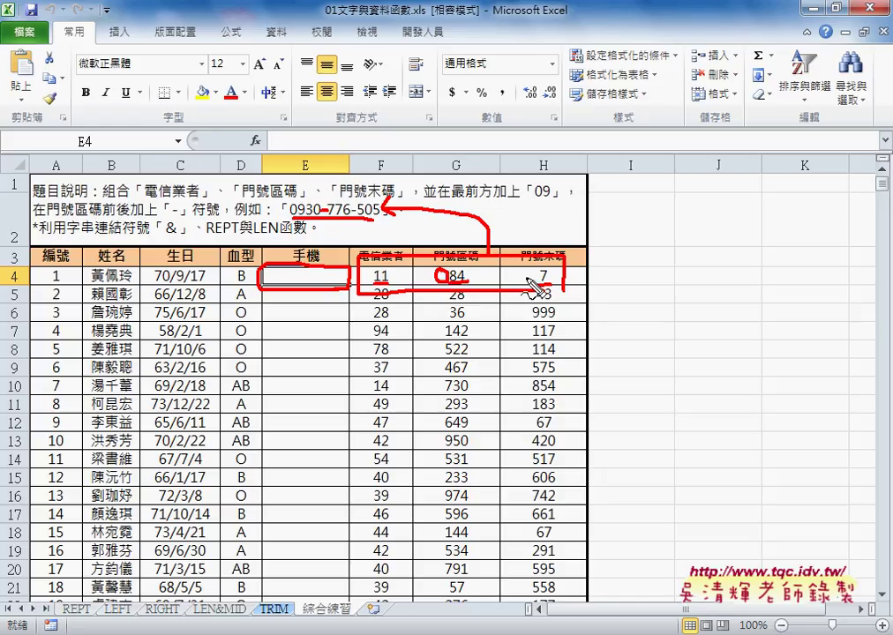
pyautogui.moveTo(525, 280)
pyautogui.mouseDown()
pyautogui.moveTo(548, 283)
pyautogui.moveTo(474, 281)
pyautogui.mouseUp()
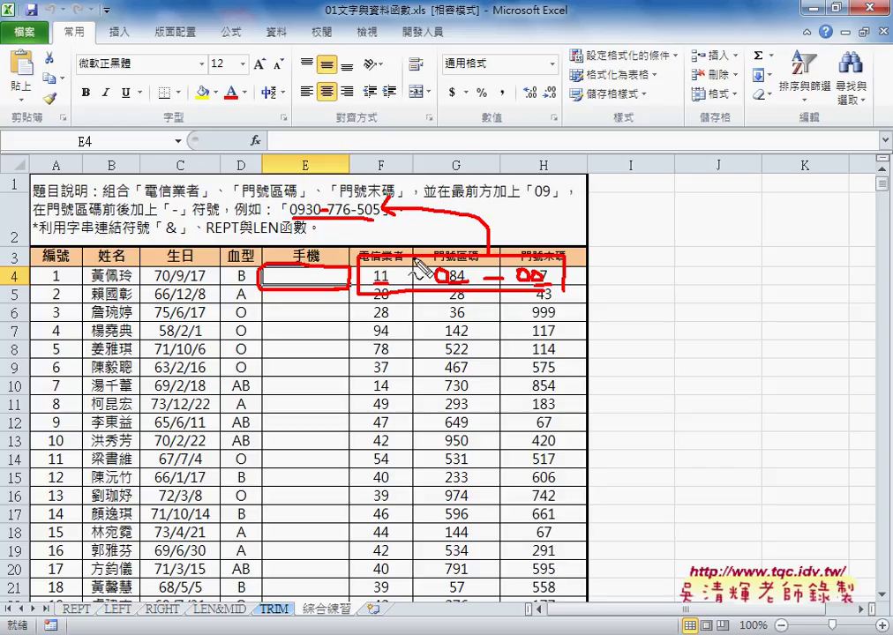
pyautogui.moveTo(416, 264)
pyautogui.mouseDown()
pyautogui.moveTo(328, 263)
pyautogui.moveTo(339, 275)
pyautogui.mouseUp()
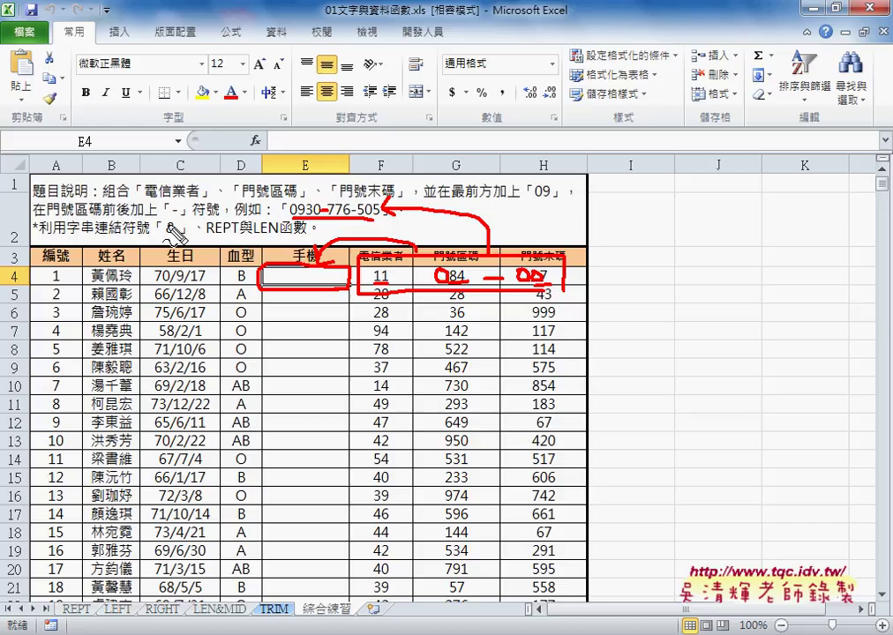
# Step: Ink the hint: underline &, circle the dash, underline REPT, and redraw the arrow to E4
pyautogui.moveTo(164, 237); pyautogui.dragTo(176, 236)
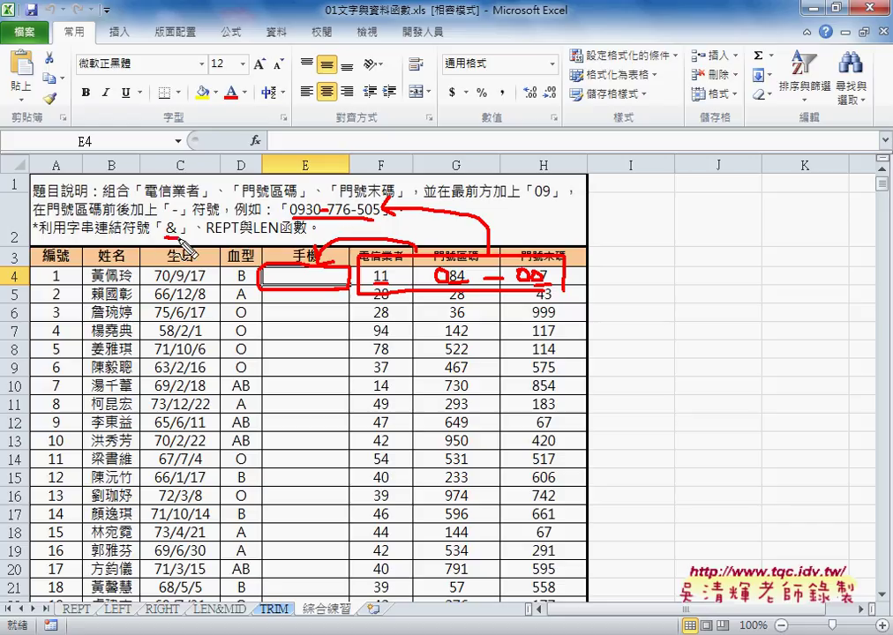
pyautogui.moveTo(169, 221)
pyautogui.mouseDown()
pyautogui.moveTo(180, 219)
pyautogui.moveTo(185, 242)
pyautogui.mouseUp()
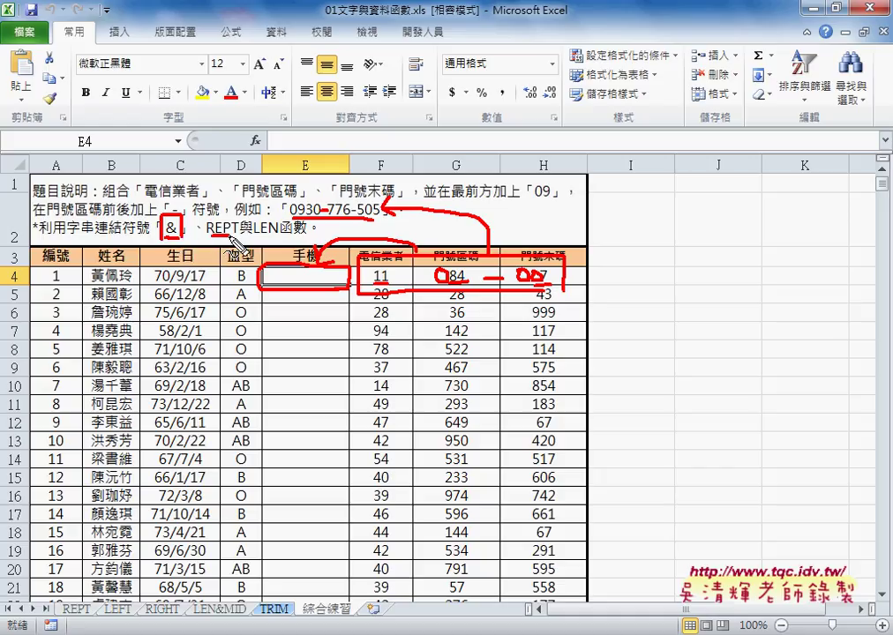
pyautogui.moveTo(207, 236); pyautogui.dragTo(279, 235)
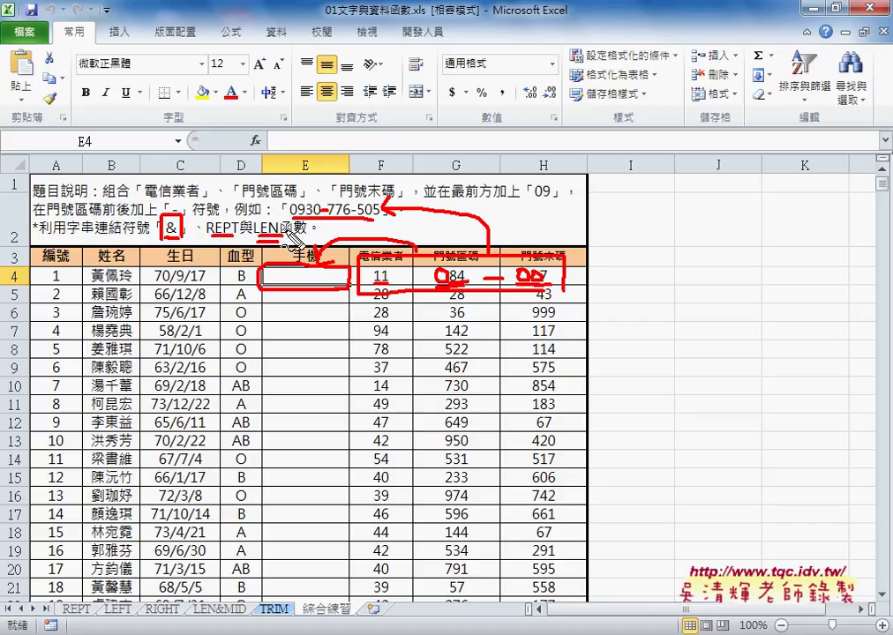
pyautogui.moveTo(404, 245); pyautogui.dragTo(309, 272)
# Step: Sketch a red box in the blank cells around I3:J4 with a curved arrow pointing into it
pyautogui.moveTo(621, 277)
pyautogui.mouseDown()
pyautogui.moveTo(635, 265)
pyautogui.moveTo(694, 261)
pyautogui.mouseUp()
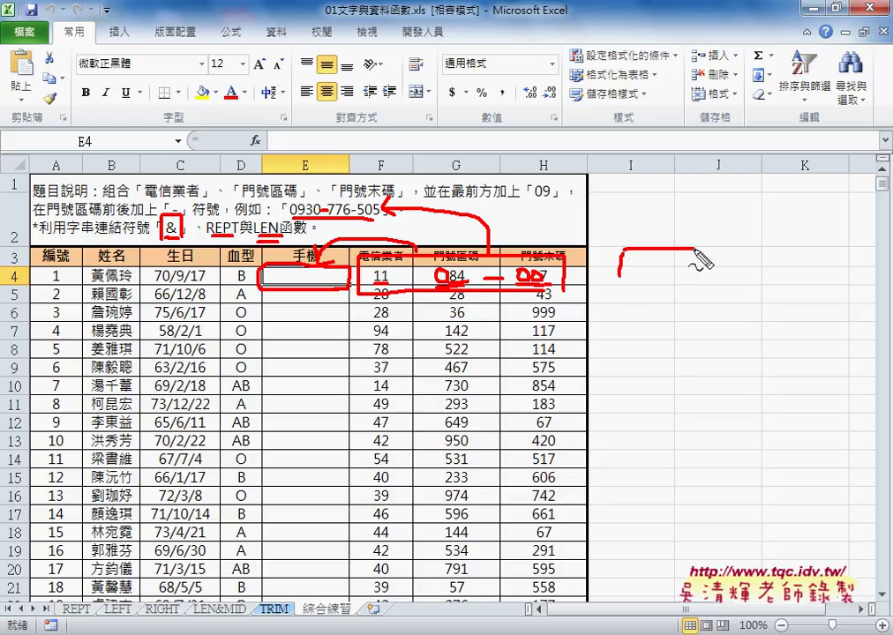
pyautogui.moveTo(619, 276); pyautogui.dragTo(695, 276)
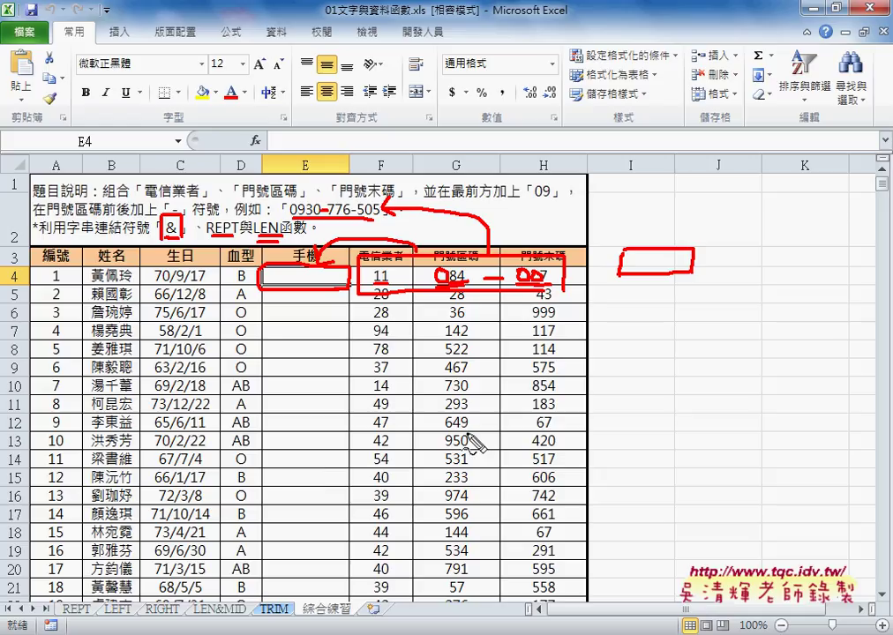
pyautogui.moveTo(590, 316)
pyautogui.mouseDown()
pyautogui.moveTo(638, 297)
pyautogui.moveTo(648, 282)
pyautogui.moveTo(654, 300)
pyautogui.mouseUp()
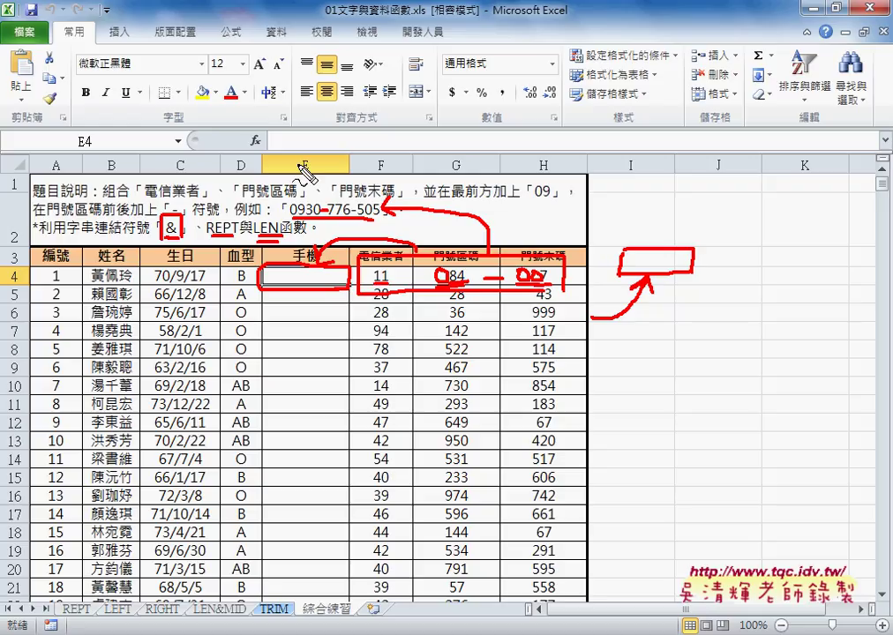
pyautogui.moveTo(236, 144); pyautogui.dragTo(263, 150)
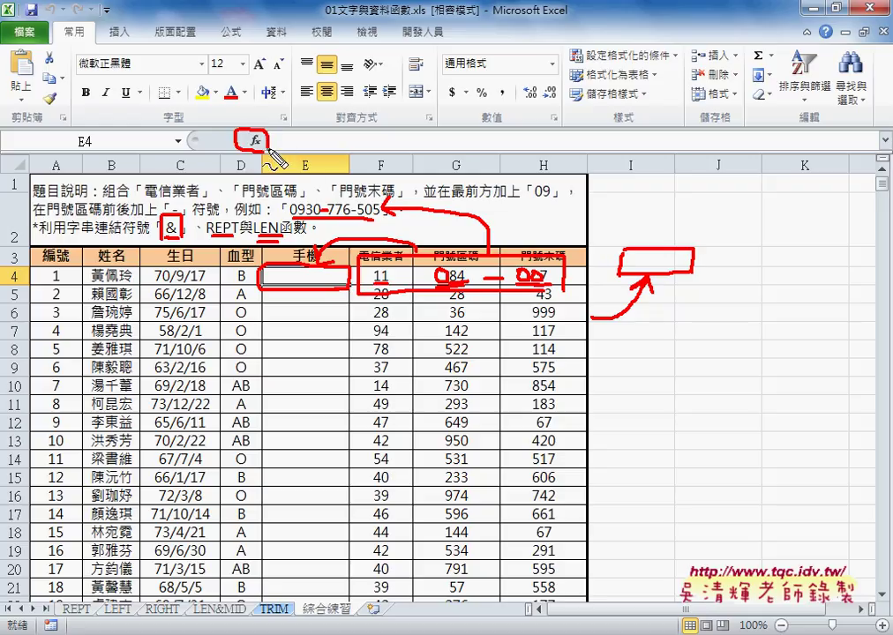
pyautogui.moveTo(342, 116); pyautogui.dragTo(281, 137)
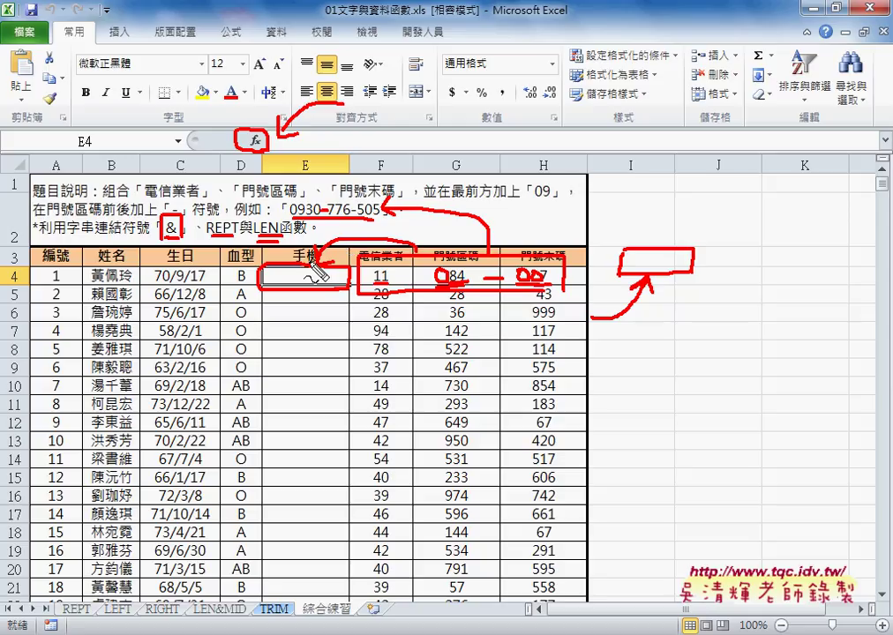
pyautogui.moveTo(316, 277); pyautogui.dragTo(319, 274)
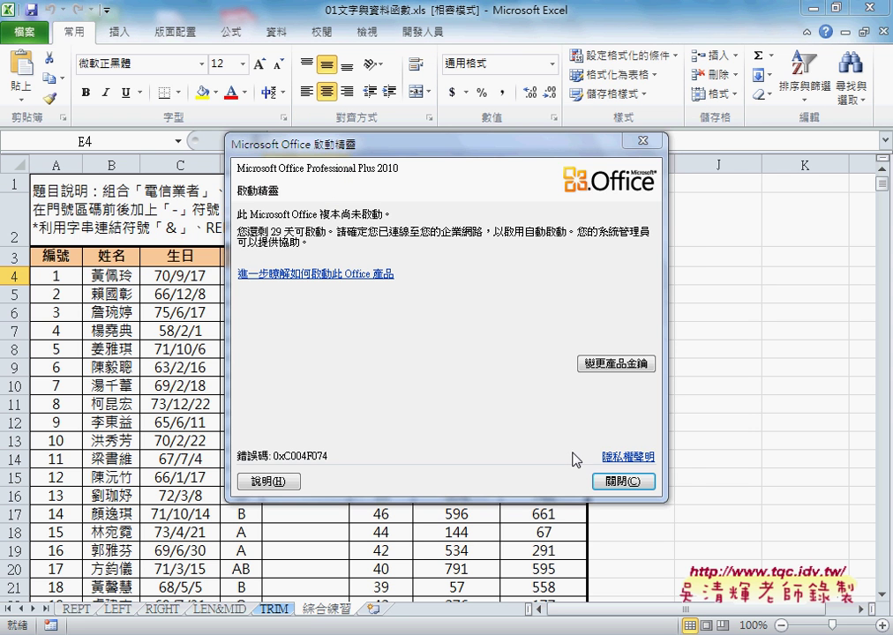
# Step: Close the Office activation notice and switch to the REPT star-rating sheet
pyautogui.click(628, 483)
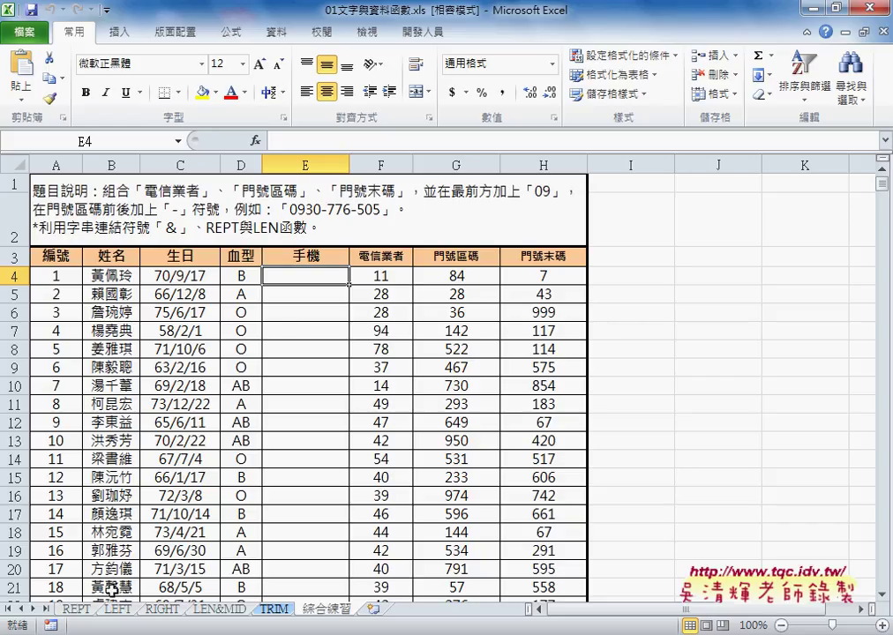
pyautogui.click(76, 609)
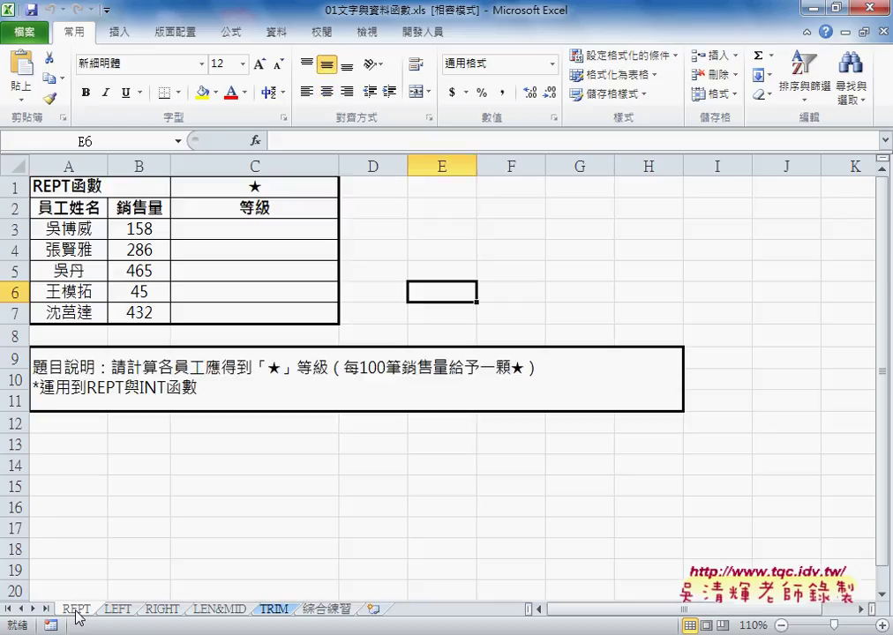
pyautogui.click(293, 232)
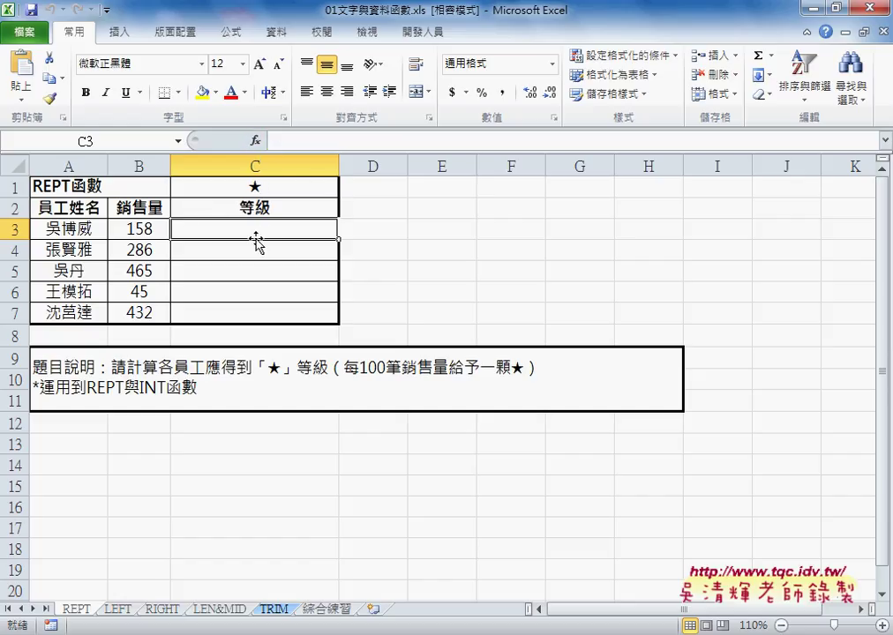
pyautogui.click(137, 231)
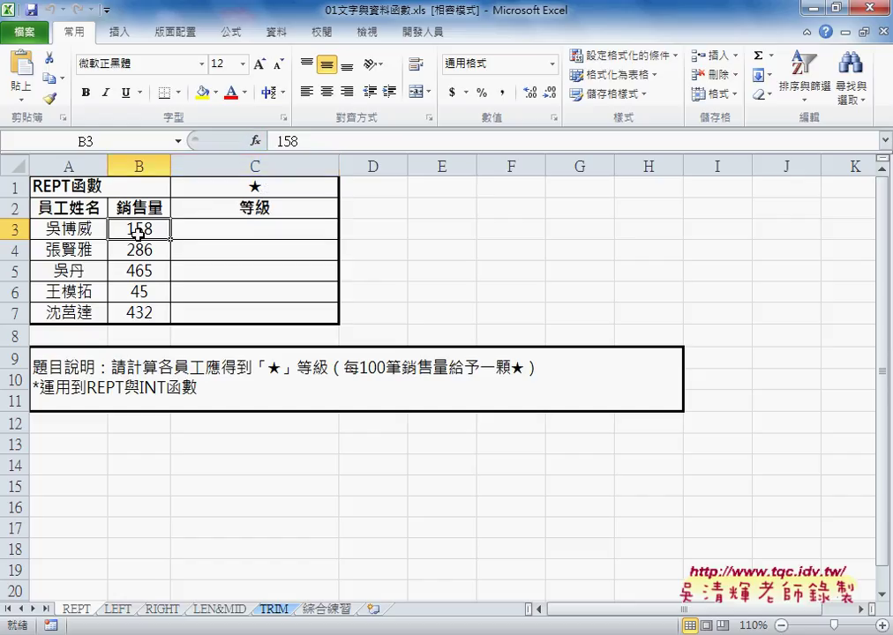
pyautogui.click(255, 187)
pyautogui.click(137, 252)
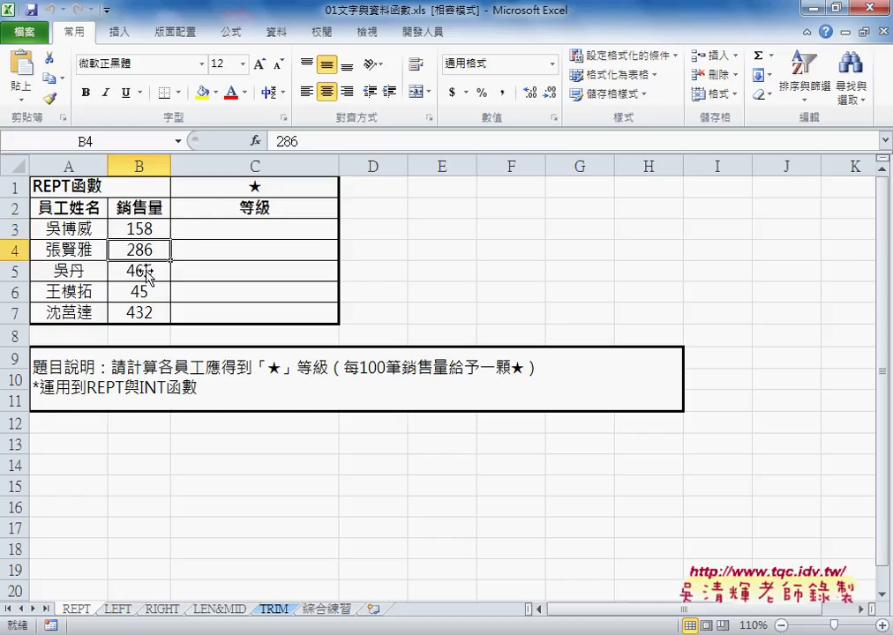
pyautogui.click(262, 187)
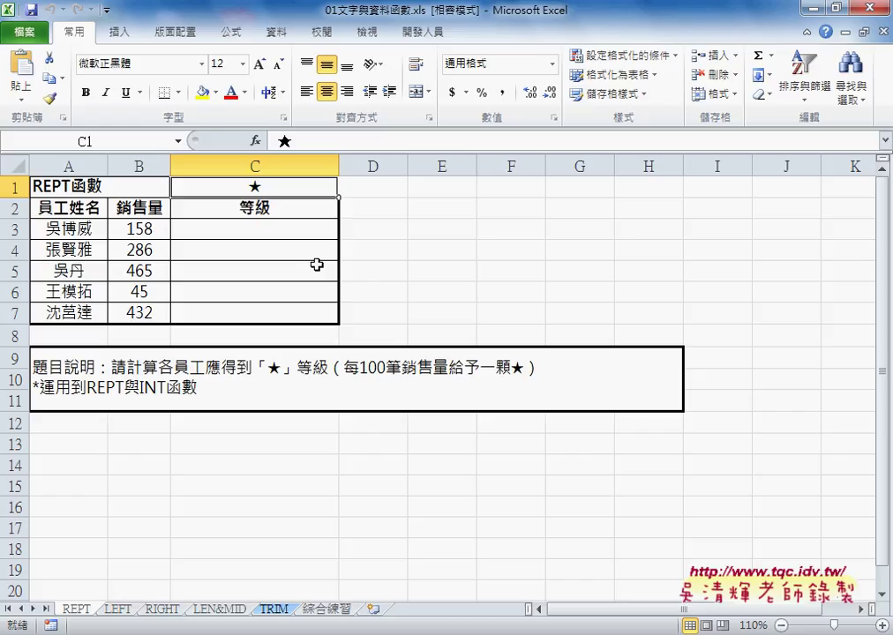
pyautogui.click(288, 231)
# Step: Insert a function into C3, choosing REPT from the 文字 category
pyautogui.click(263, 142)
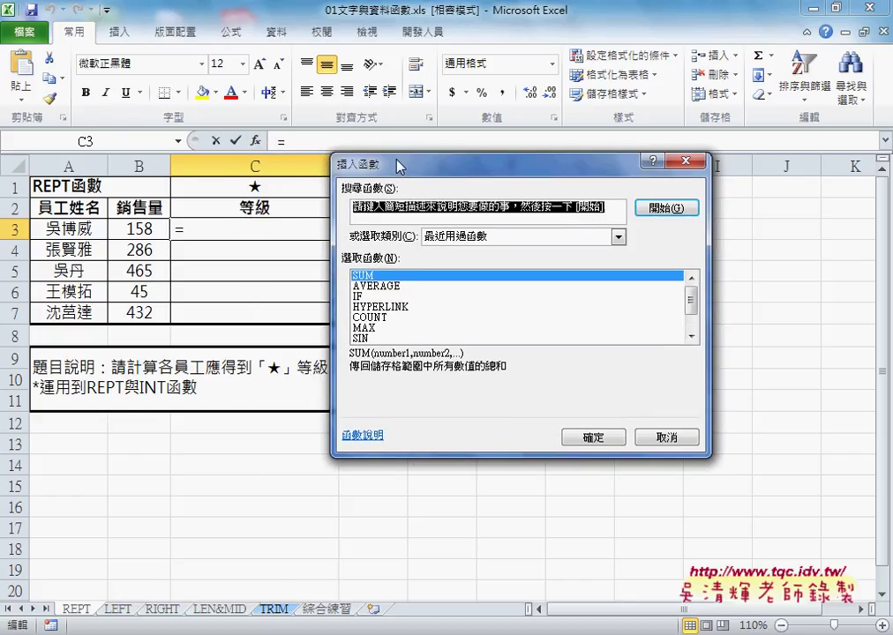
pyautogui.moveTo(399, 165); pyautogui.dragTo(410, 164)
pyautogui.click(630, 234)
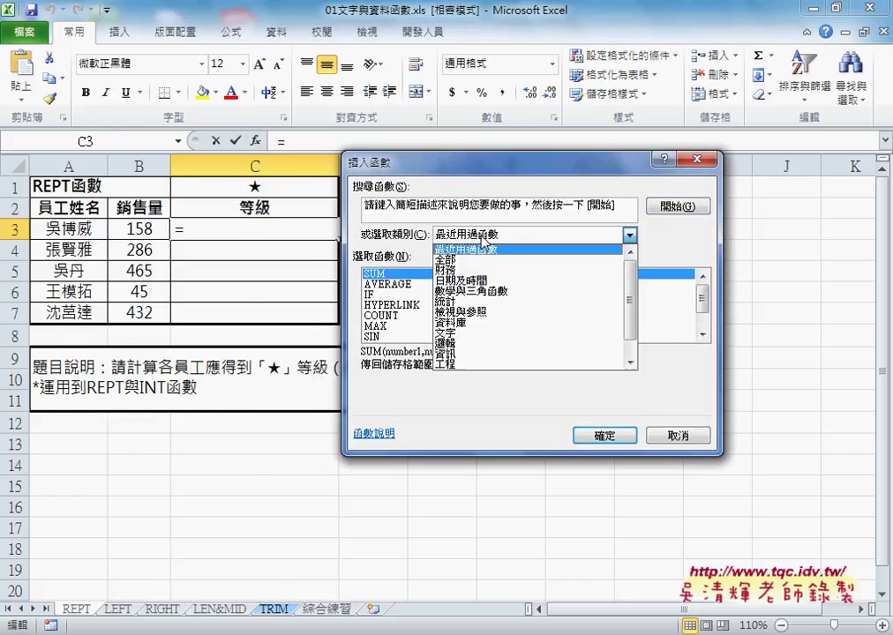
pyautogui.click(482, 333)
pyautogui.moveTo(705, 302); pyautogui.dragTo(706, 324)
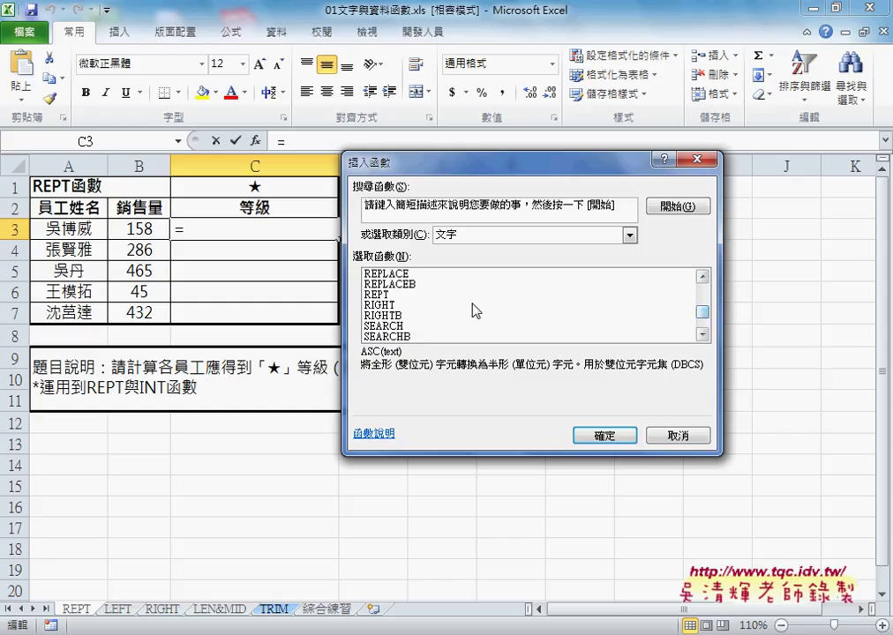
pyautogui.click(415, 295)
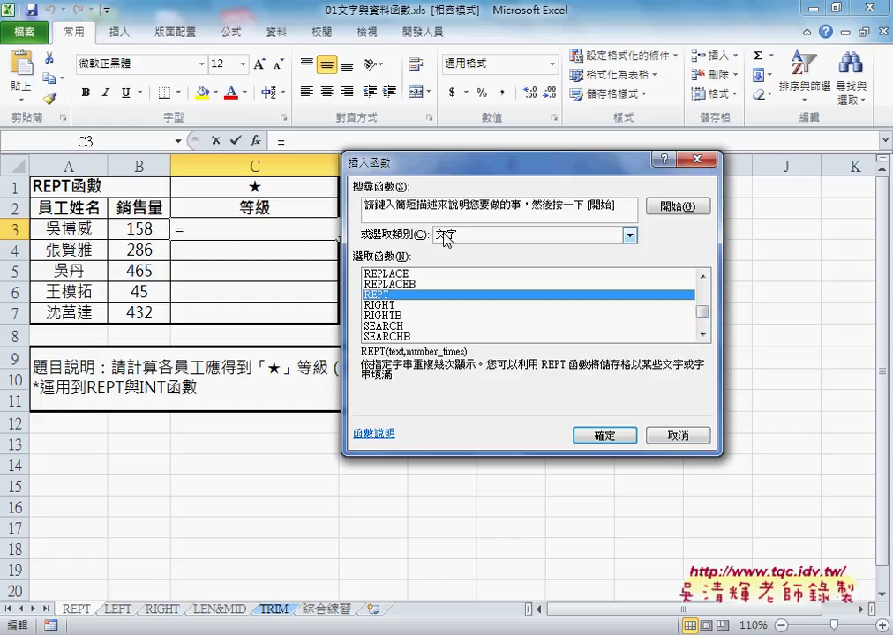
# Step: Ink-annotate 文字, REPT and its text/number_times arguments, the ★ in C1 and 158 in B3, then clear the ink
pyautogui.moveTo(451, 223); pyautogui.dragTo(446, 218)
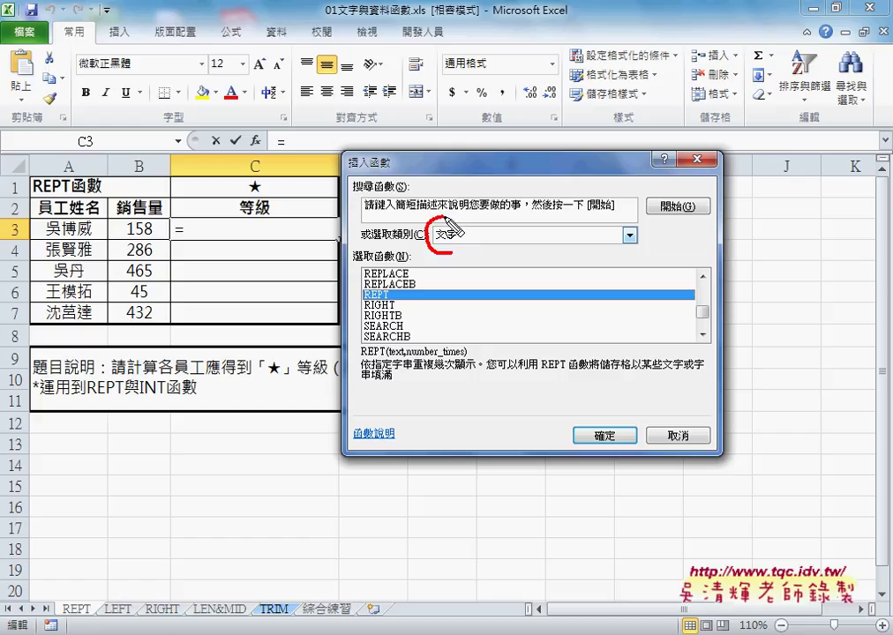
pyautogui.moveTo(366, 284); pyautogui.dragTo(363, 287)
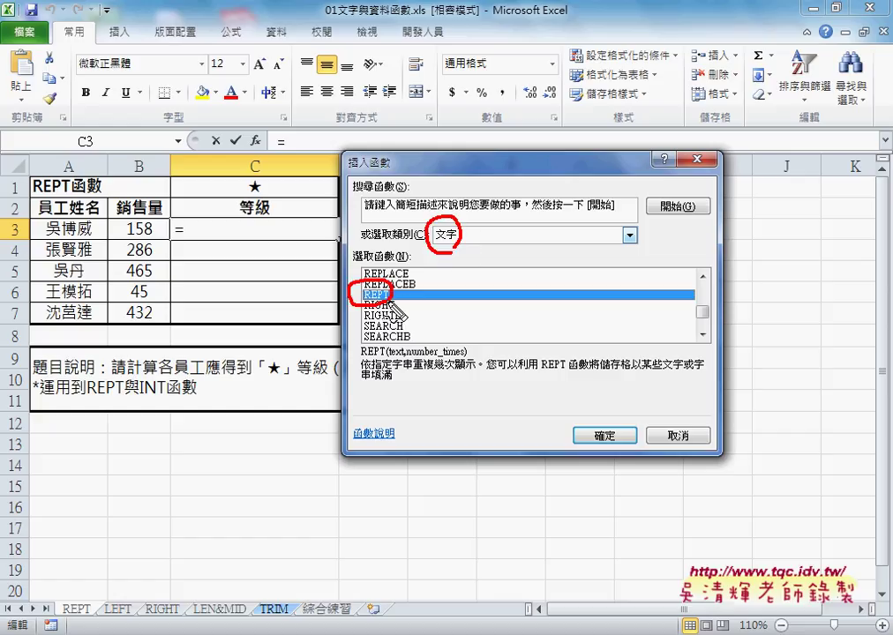
pyautogui.moveTo(440, 256); pyautogui.dragTo(370, 281)
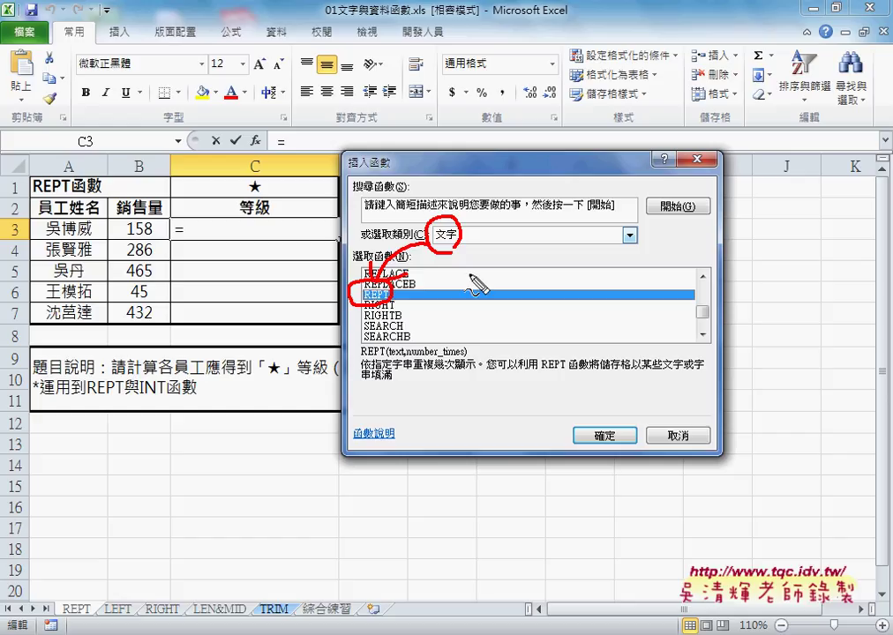
pyautogui.moveTo(393, 357); pyautogui.dragTo(407, 355)
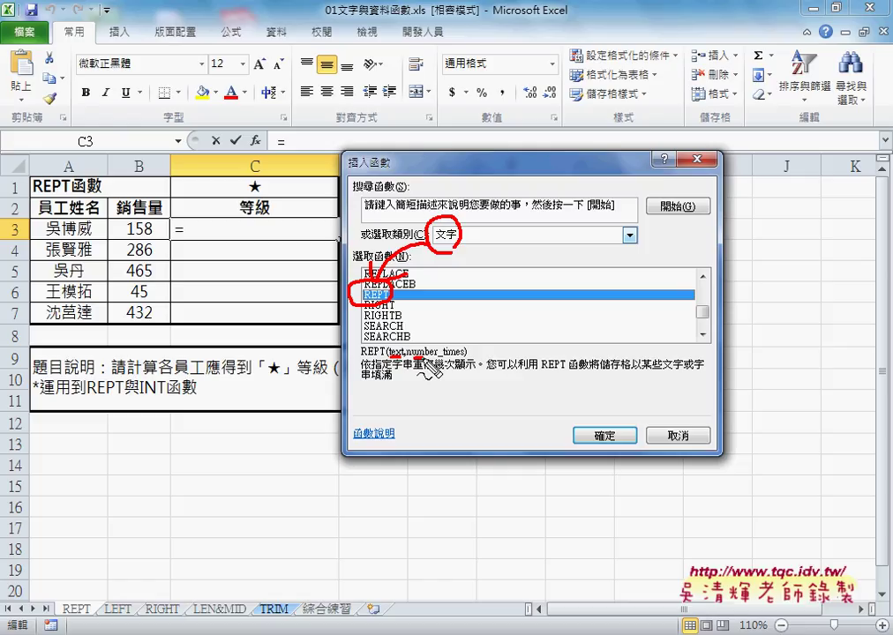
pyautogui.moveTo(415, 357)
pyautogui.mouseDown()
pyautogui.moveTo(466, 356)
pyautogui.moveTo(406, 362)
pyautogui.mouseUp()
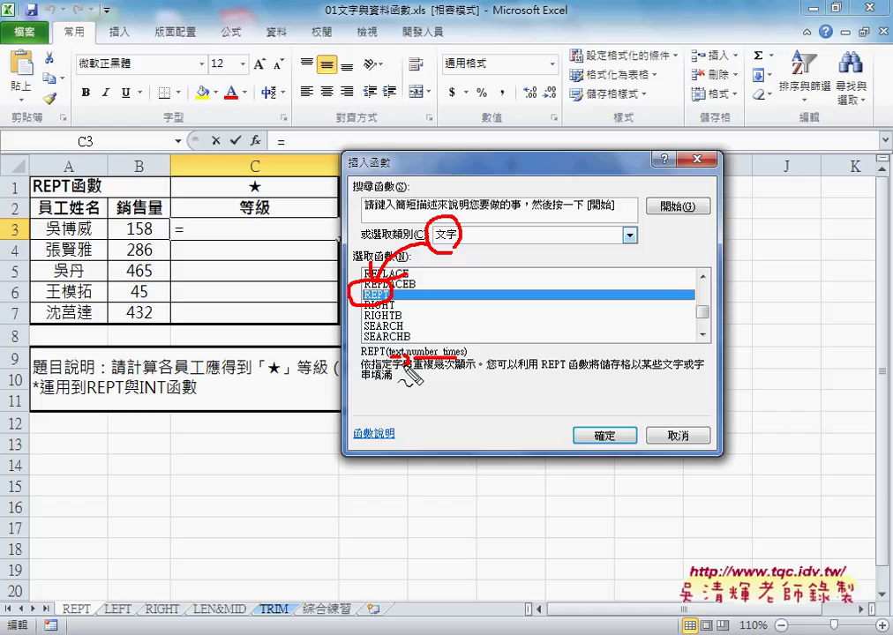
pyautogui.moveTo(240, 179); pyautogui.dragTo(265, 182)
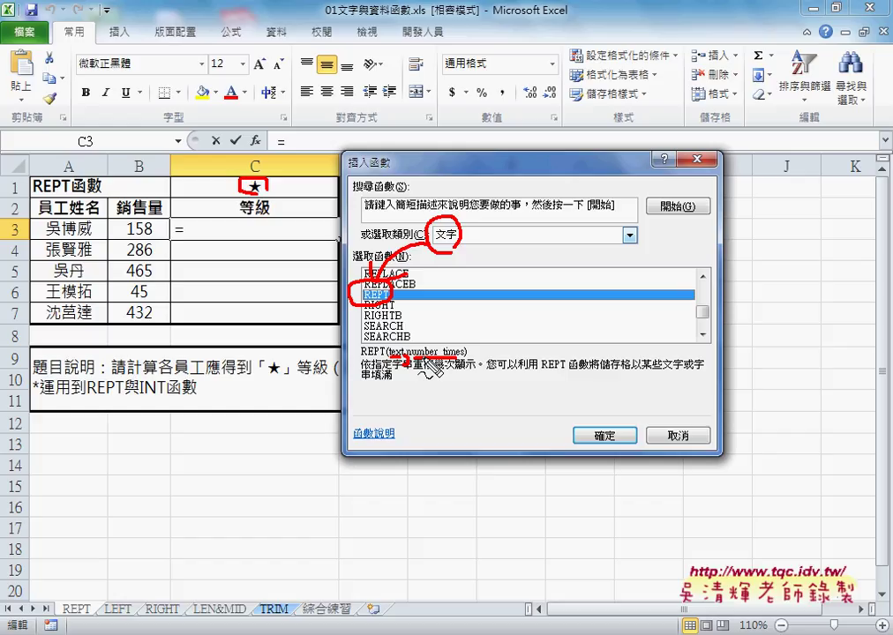
pyautogui.moveTo(128, 236)
pyautogui.mouseDown()
pyautogui.moveTo(153, 236)
pyautogui.moveTo(150, 256)
pyautogui.mouseUp()
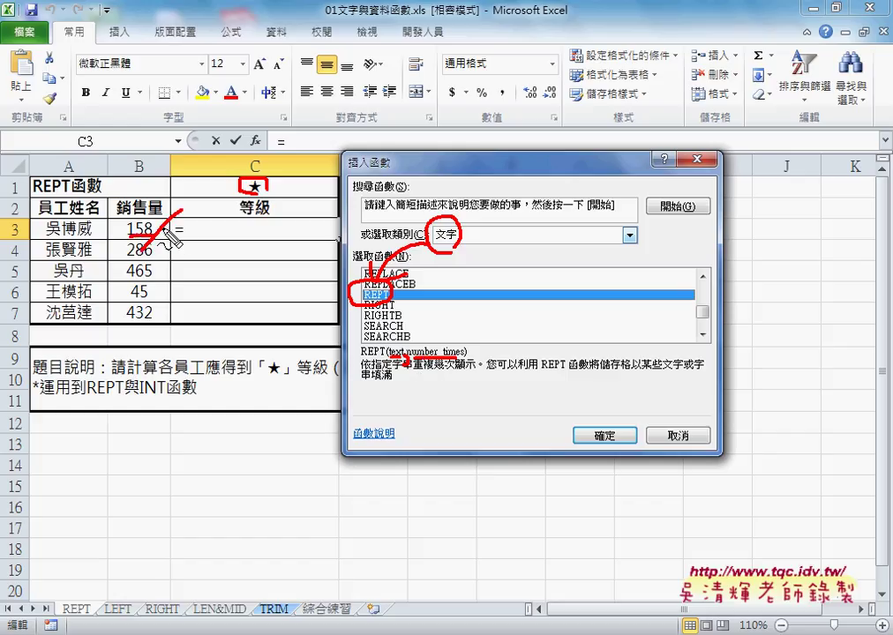
pyautogui.moveTo(176, 222); pyautogui.dragTo(198, 238)
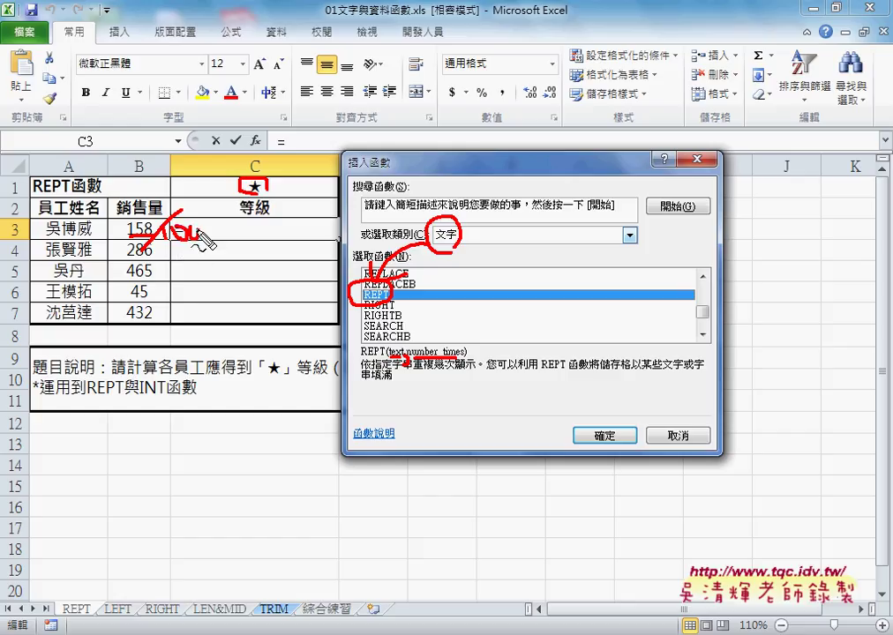
pyautogui.press('Escape')
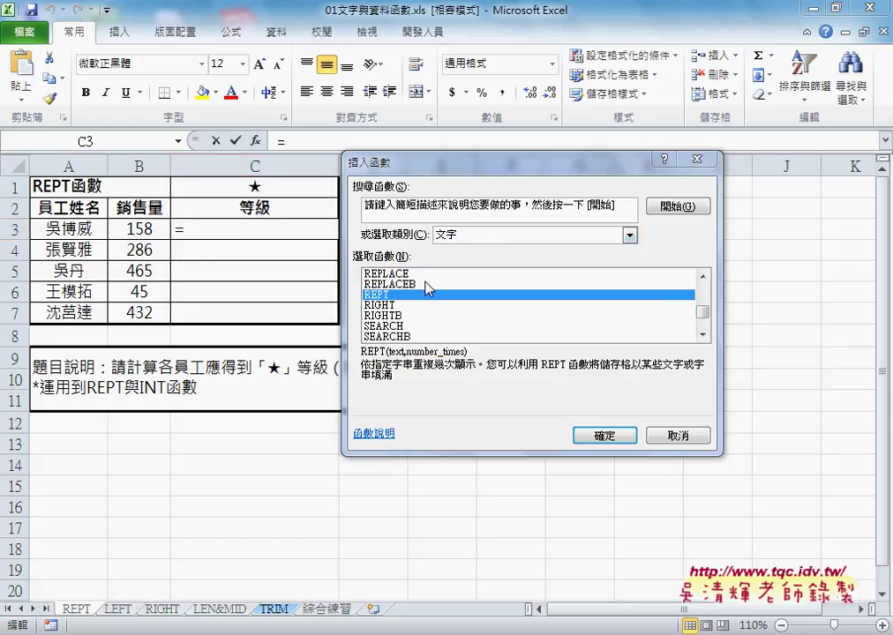
# Step: Set REPT's Text argument to C1, toggling it with F4 to the row-locked C$1
pyautogui.click(604, 435)
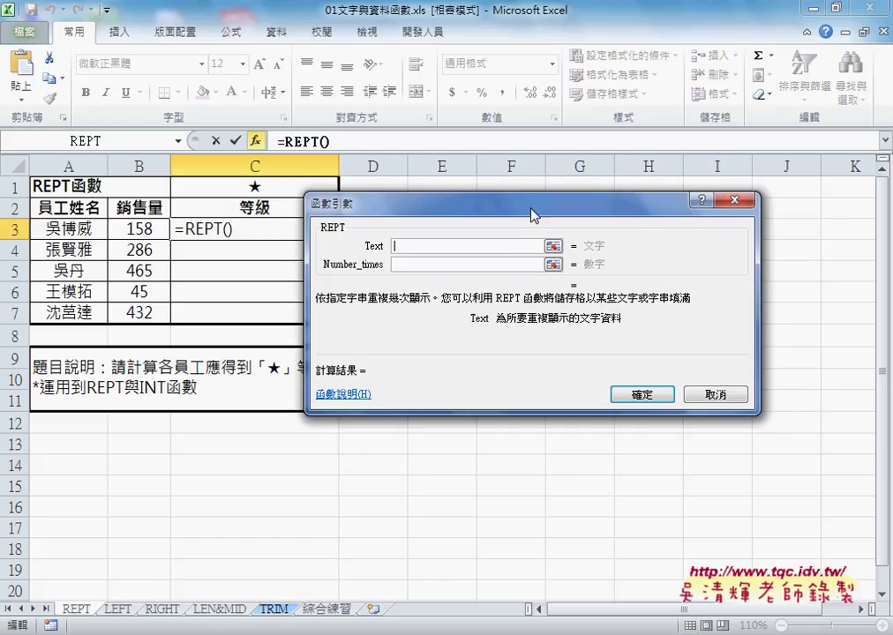
pyautogui.moveTo(532, 208); pyautogui.dragTo(582, 219)
pyautogui.click(265, 189)
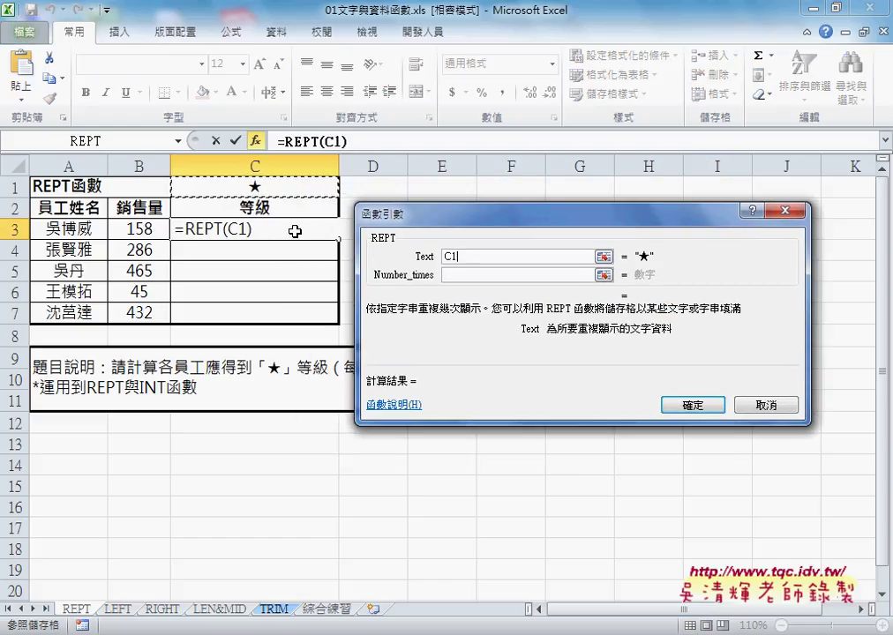
pyautogui.click(451, 258)
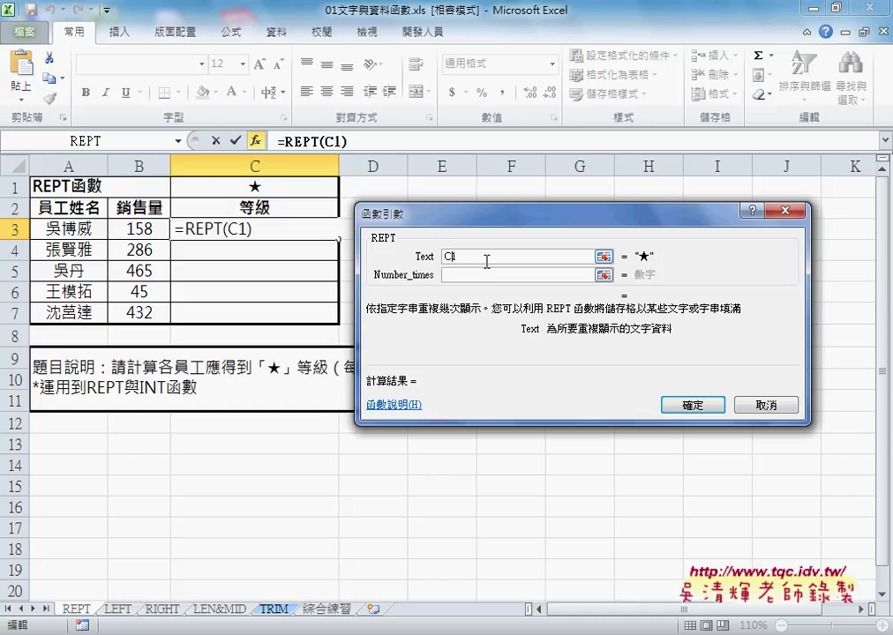
pyautogui.press('F4')
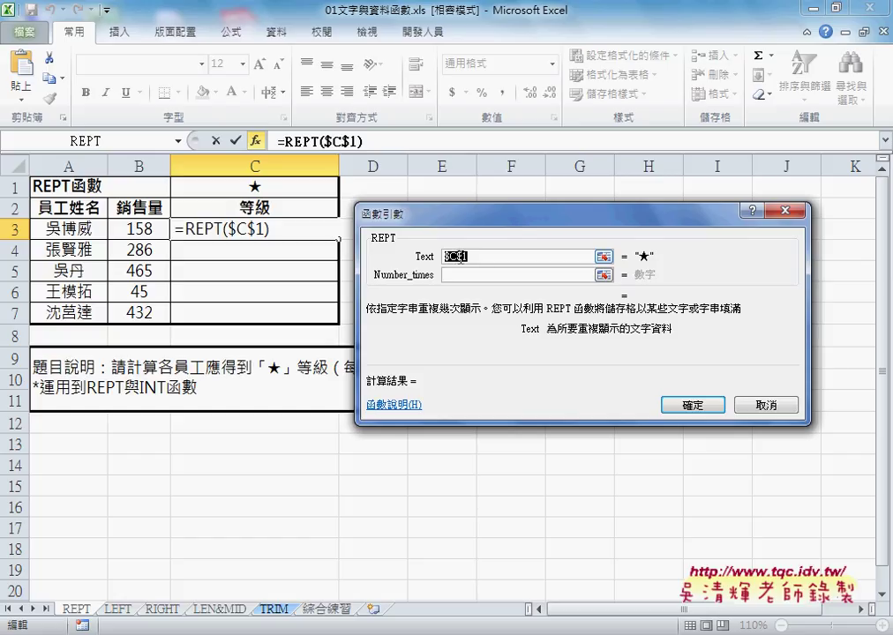
pyautogui.click(458, 256)
pyautogui.press('F4')
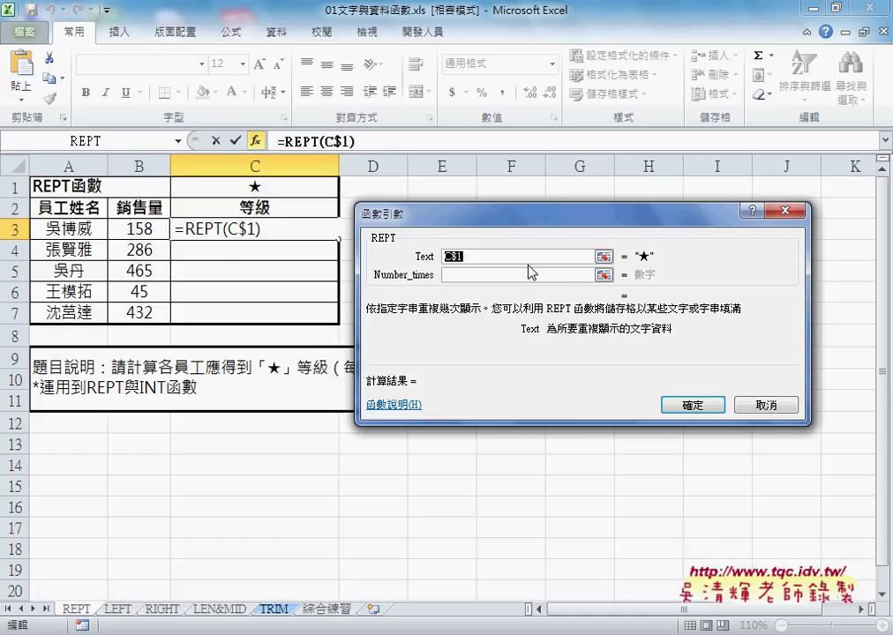
# Step: Highlight the $1 lock and ink arrows linking the argument to the ★ in C1, then clear the ink
pyautogui.click(476, 257)
pyautogui.doubleClick(450, 257)
pyautogui.moveTo(451, 256); pyautogui.dragTo(467, 256)
pyautogui.moveTo(468, 251); pyautogui.dragTo(287, 184)
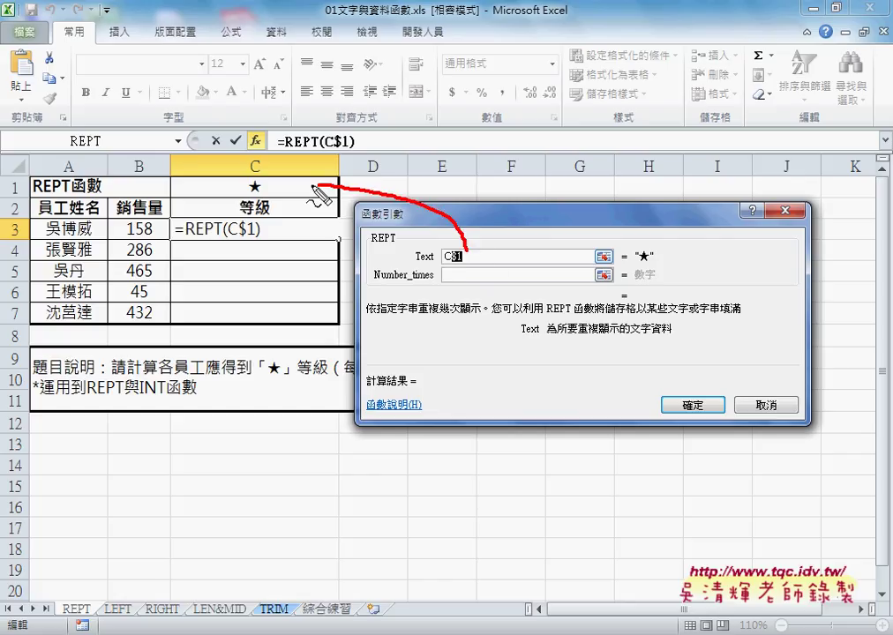
pyautogui.moveTo(231, 176); pyautogui.dragTo(273, 199)
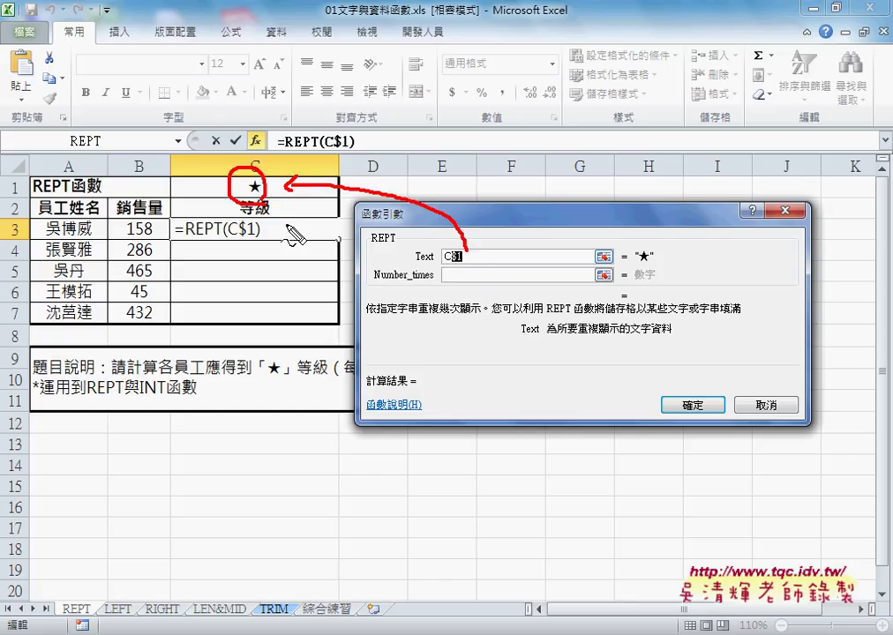
pyautogui.moveTo(316, 227); pyautogui.dragTo(315, 282)
pyautogui.moveTo(304, 255); pyautogui.dragTo(332, 258)
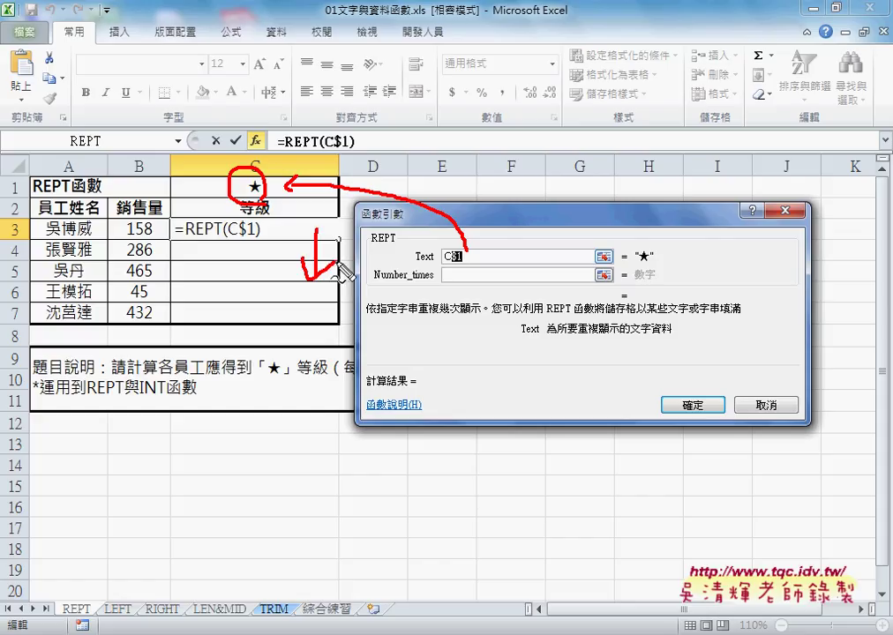
pyautogui.press('Escape')
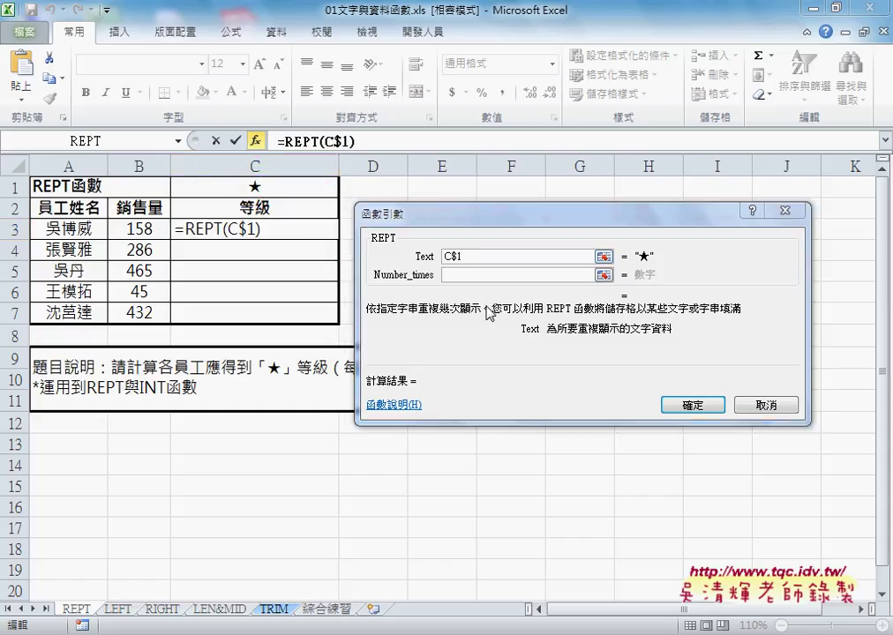
pyautogui.click(476, 277)
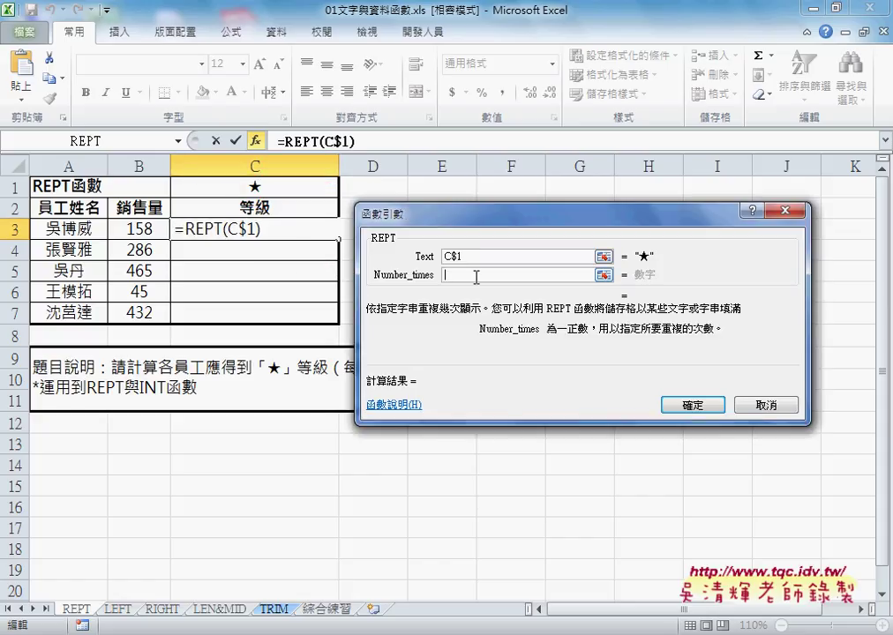
# Step: Enter B3/100 as Number_times and mark its 1.58 value and single ★ result in red ink
pyautogui.click(154, 232)
pyautogui.write('/')
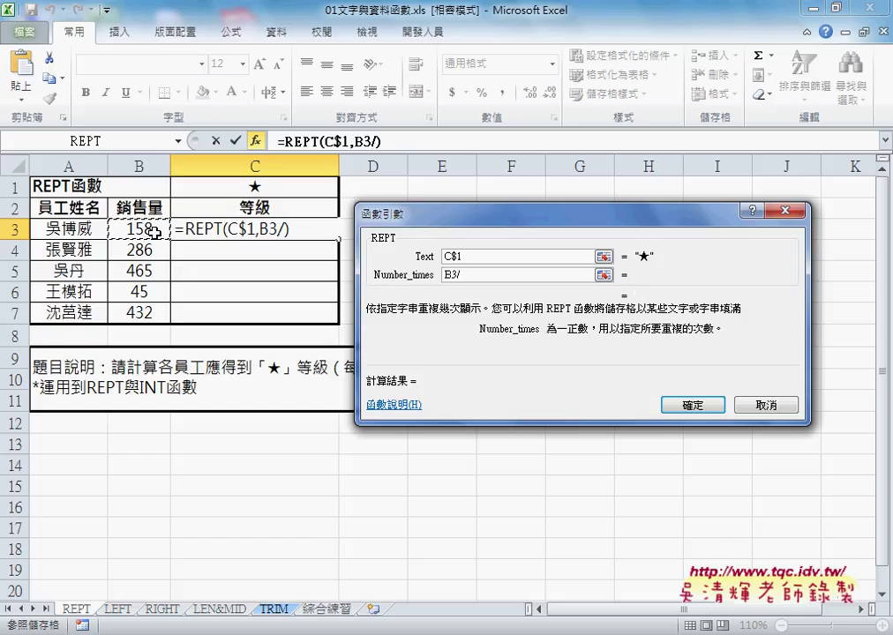
pyautogui.write('100')
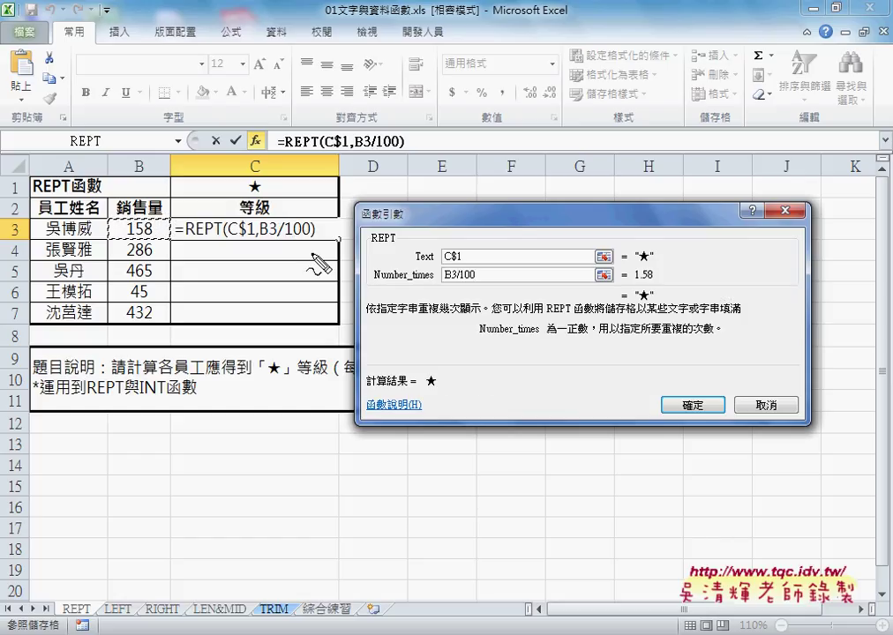
pyautogui.moveTo(469, 269)
pyautogui.mouseDown()
pyautogui.moveTo(487, 280)
pyautogui.moveTo(598, 268)
pyautogui.moveTo(658, 286)
pyautogui.mouseUp()
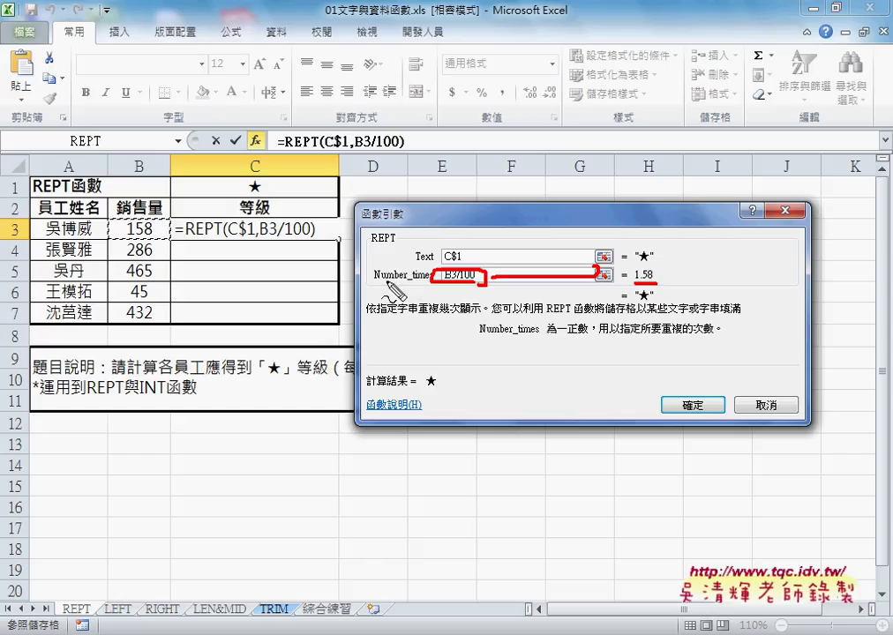
pyautogui.moveTo(374, 284); pyautogui.dragTo(433, 284)
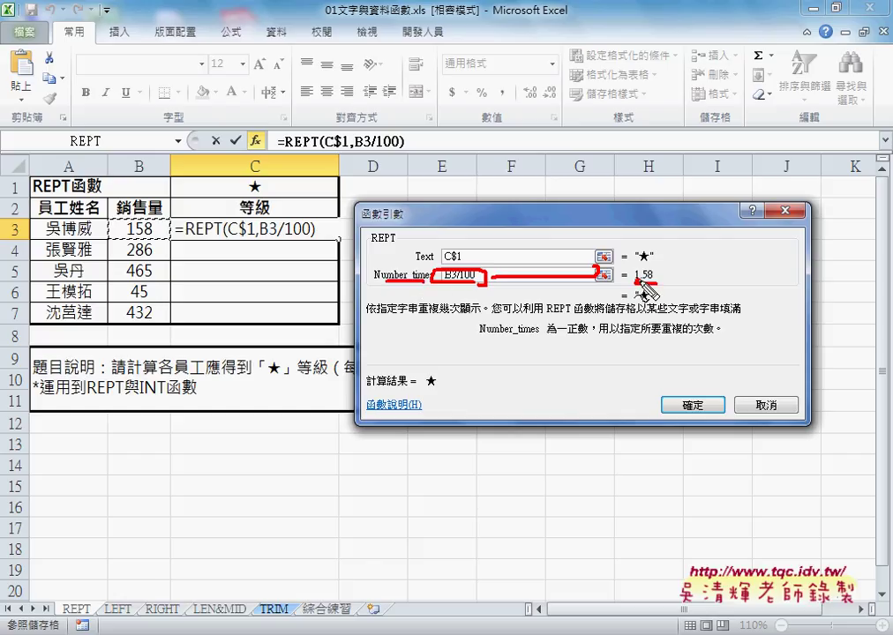
pyautogui.moveTo(642, 297); pyautogui.dragTo(660, 294)
pyautogui.moveTo(652, 281)
pyautogui.mouseDown()
pyautogui.moveTo(646, 265)
pyautogui.moveTo(635, 286)
pyautogui.moveTo(661, 266)
pyautogui.moveTo(662, 288)
pyautogui.mouseUp()
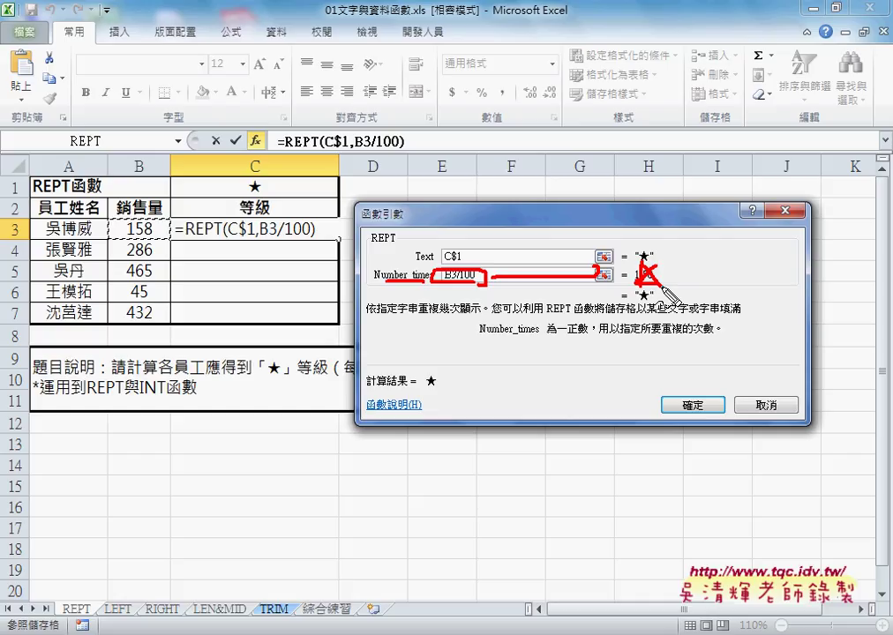
# Step: Wrap the repeat count as INT(B3/100), giving =REPT(C$1,INT(B3/100)) with one ★
pyautogui.press('Escape')
pyautogui.click(513, 276)
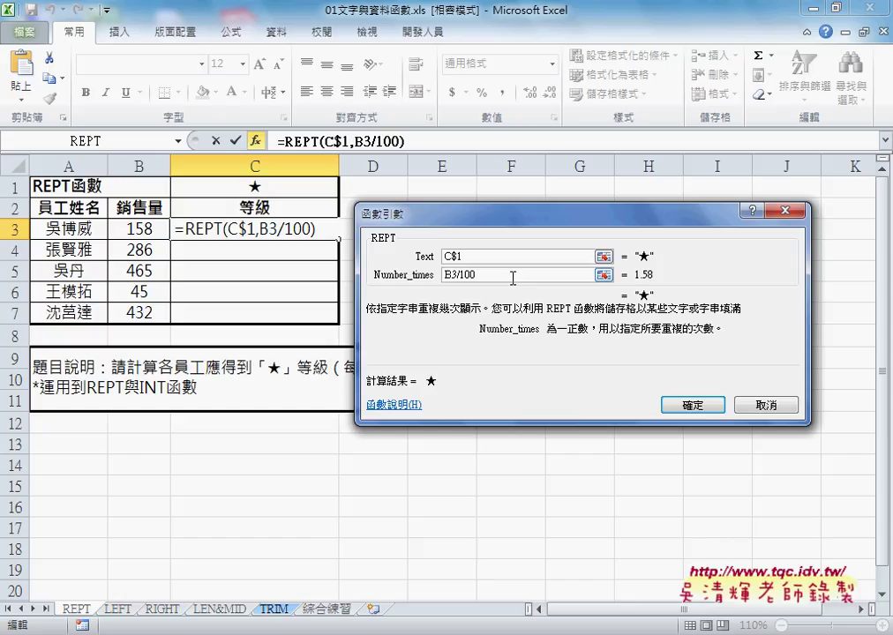
pyautogui.write('i')
pyautogui.write('in')
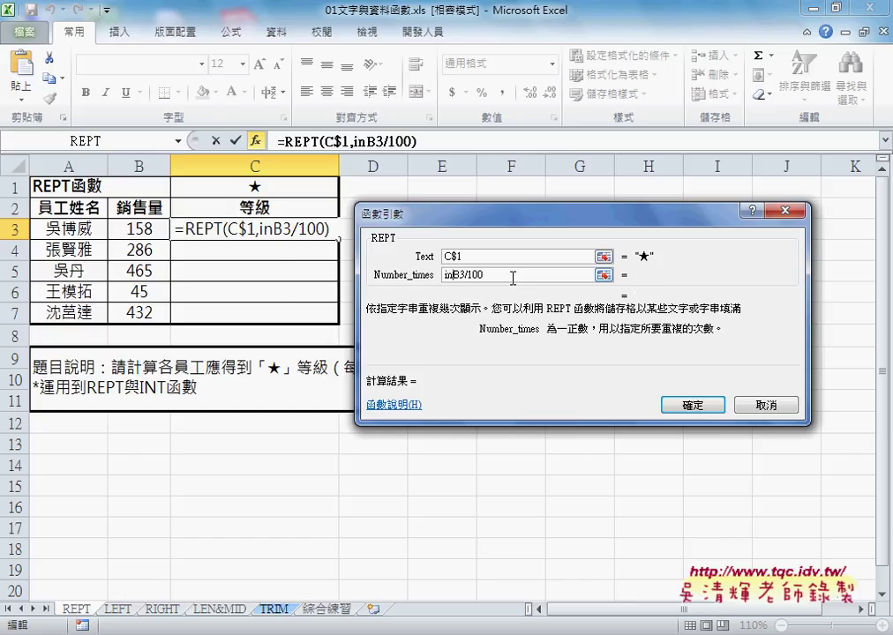
pyautogui.write('t')
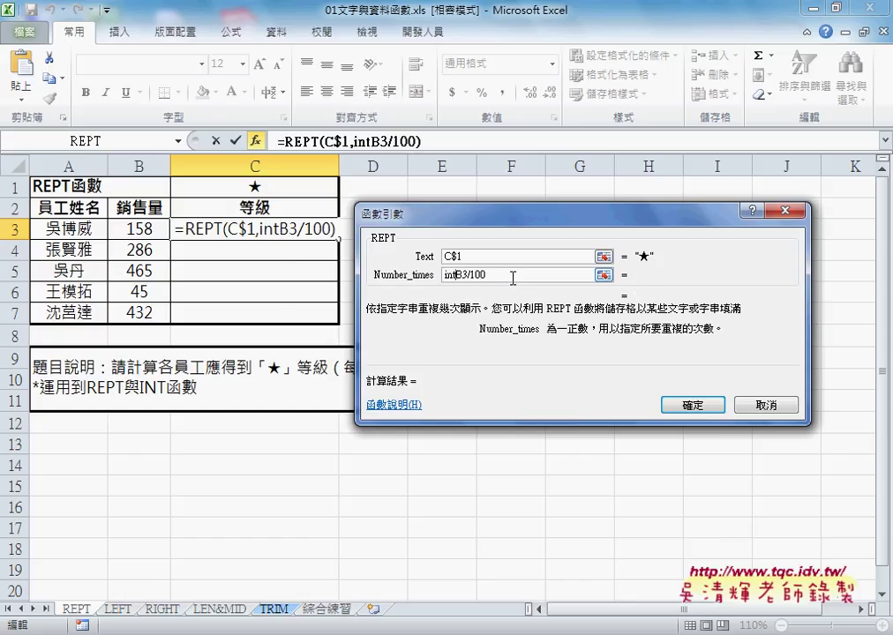
pyautogui.write('(')
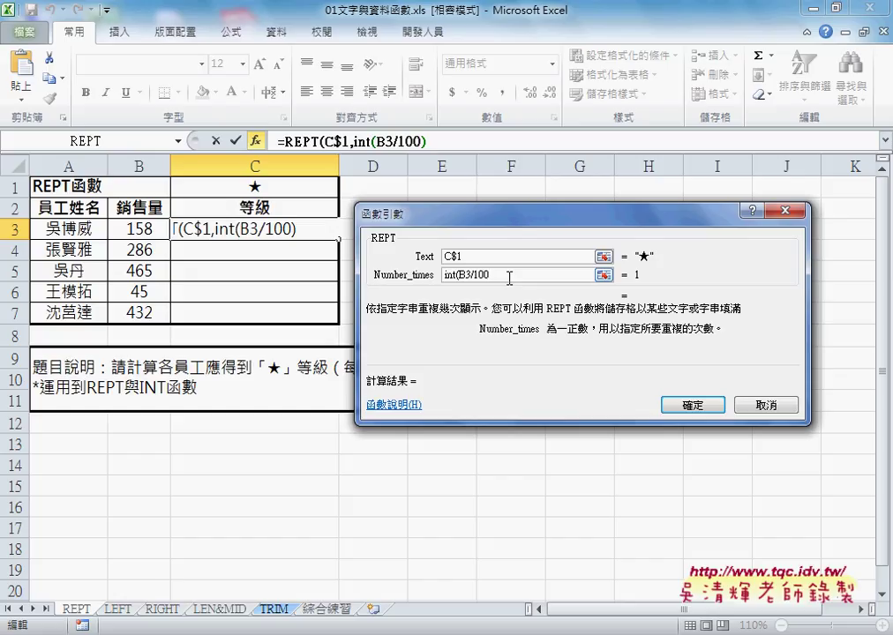
pyautogui.write(')')
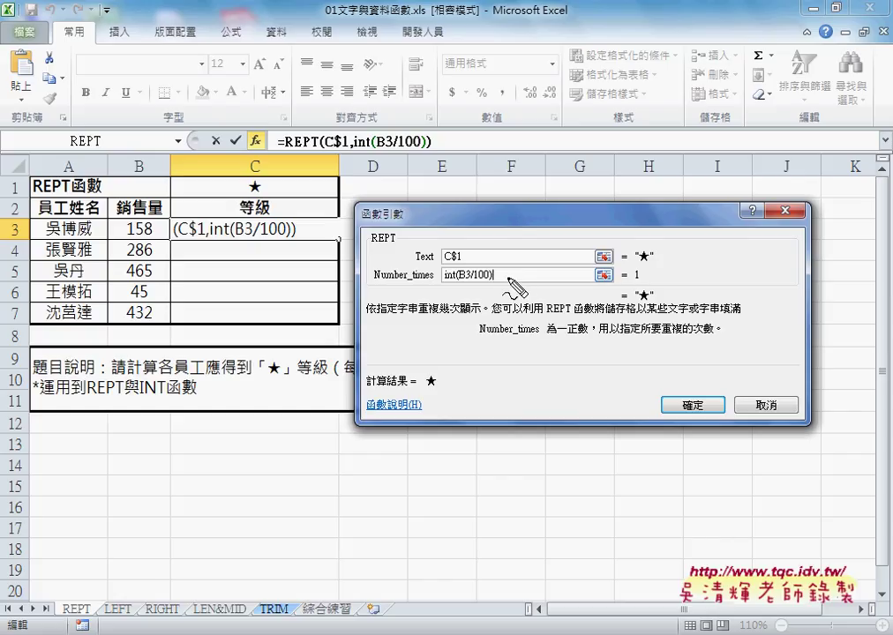
pyautogui.moveTo(448, 262); pyautogui.dragTo(460, 263)
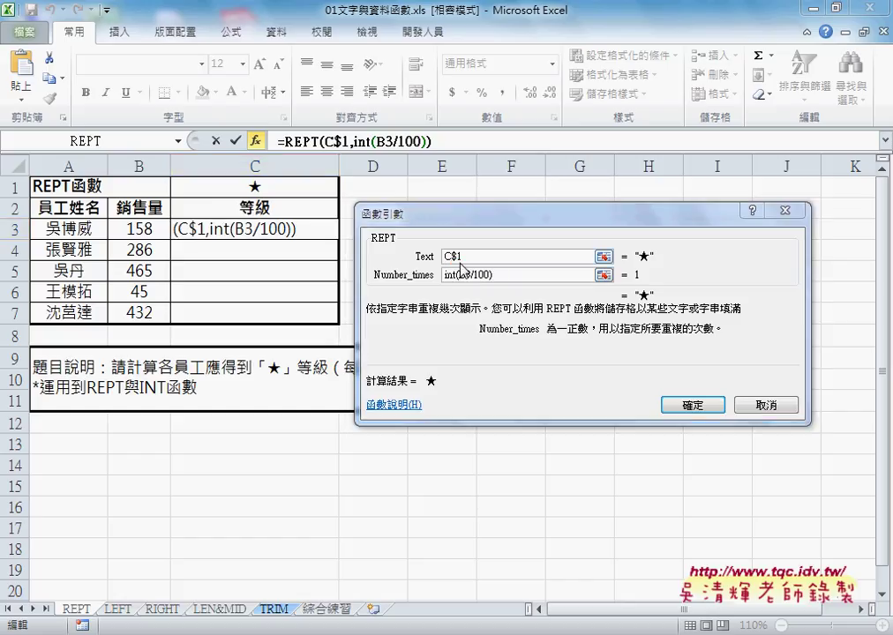
# Step: Commit the REPT formula in C3, centre it, and fill it down through C7
pyautogui.click(692, 405)
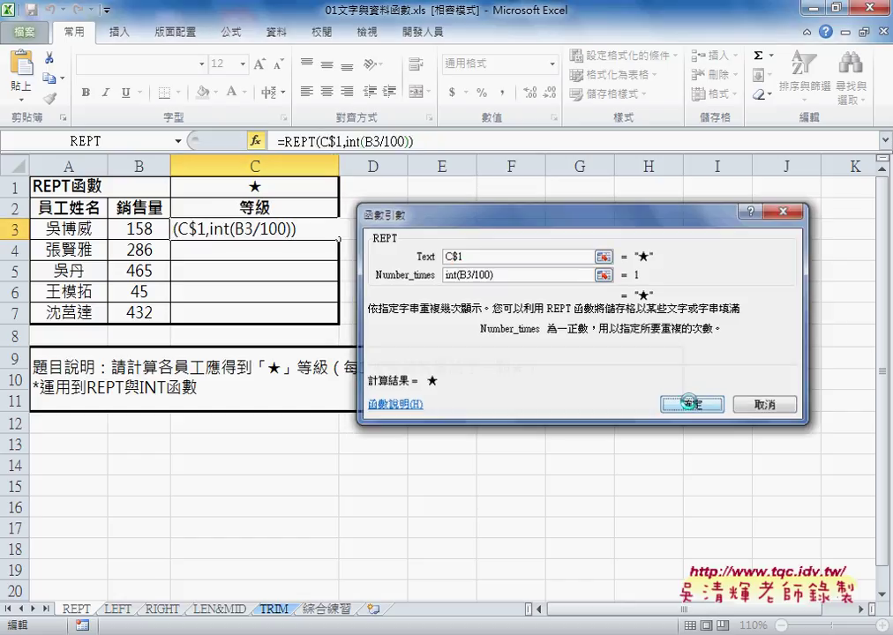
pyautogui.click(326, 91)
pyautogui.moveTo(338, 238); pyautogui.dragTo(342, 324)
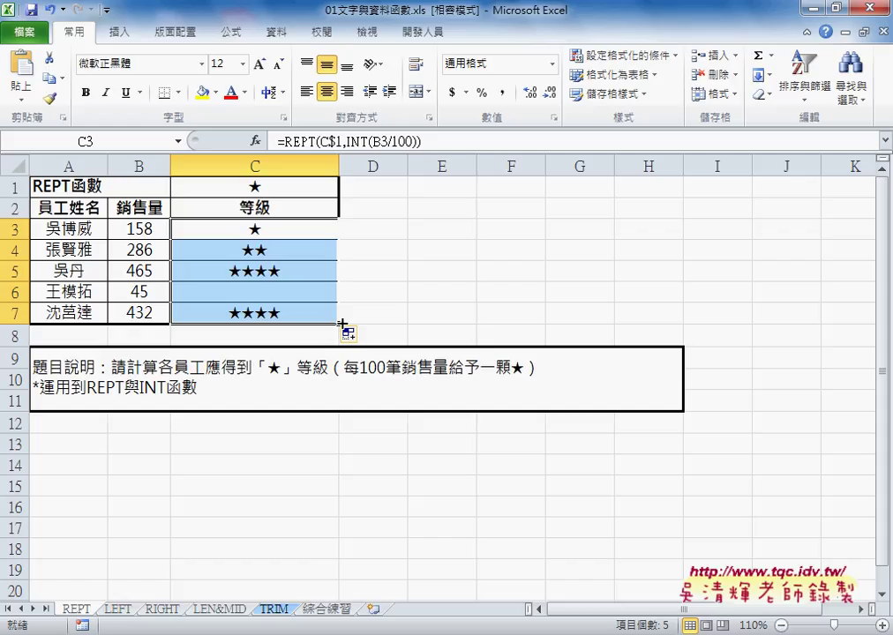
# Step: Go to the 綜合練習 sheet, where the 手機 column E is still empty
pyautogui.click(329, 615)
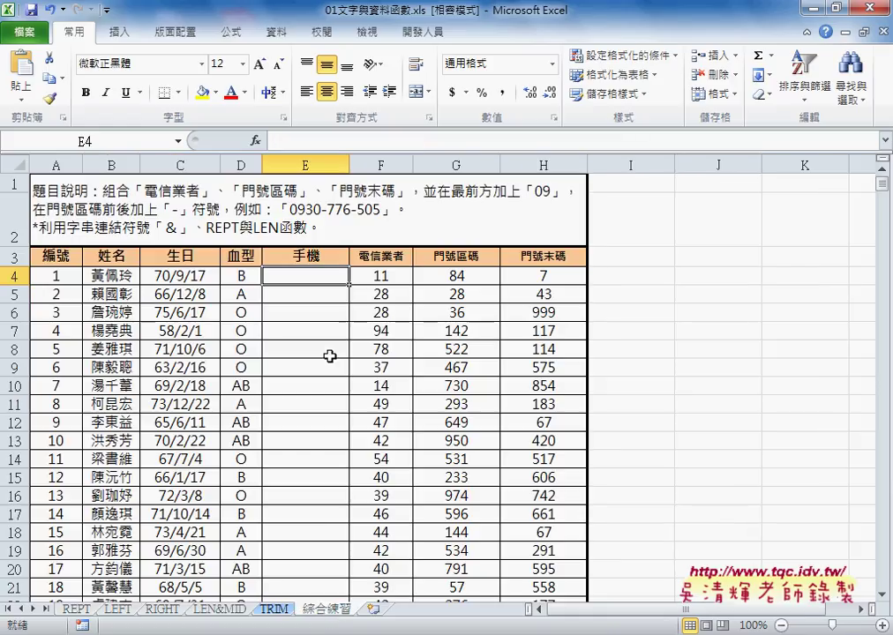